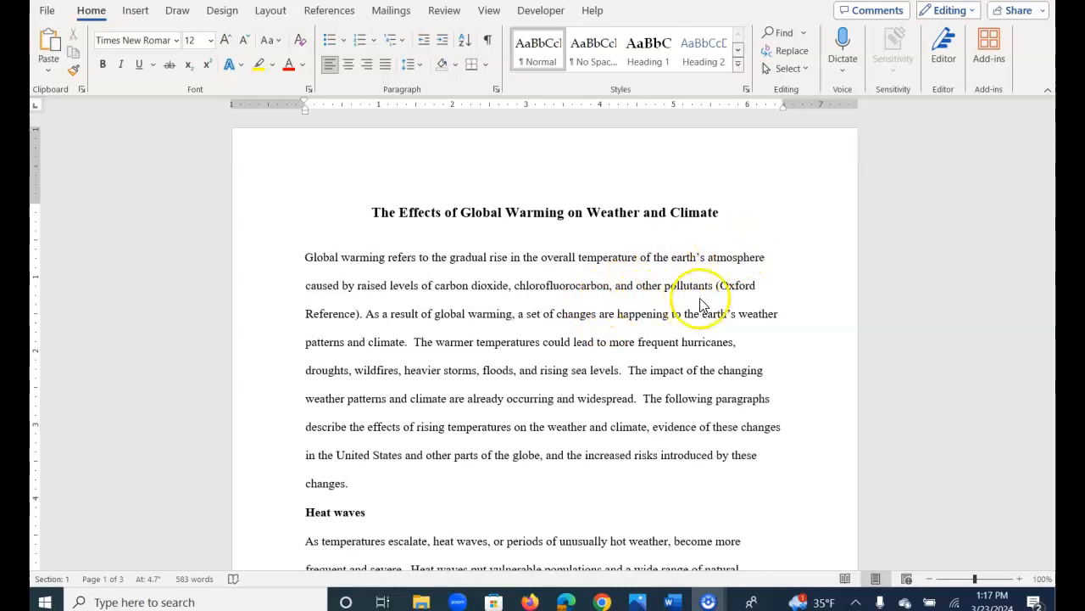
Look through the report's pages, examining the footnote reference in the Hurricanes paragraph and its note text at the page's foot.
scroll(640, 314, "down", 3)
scroll(627, 331, "down", 20)
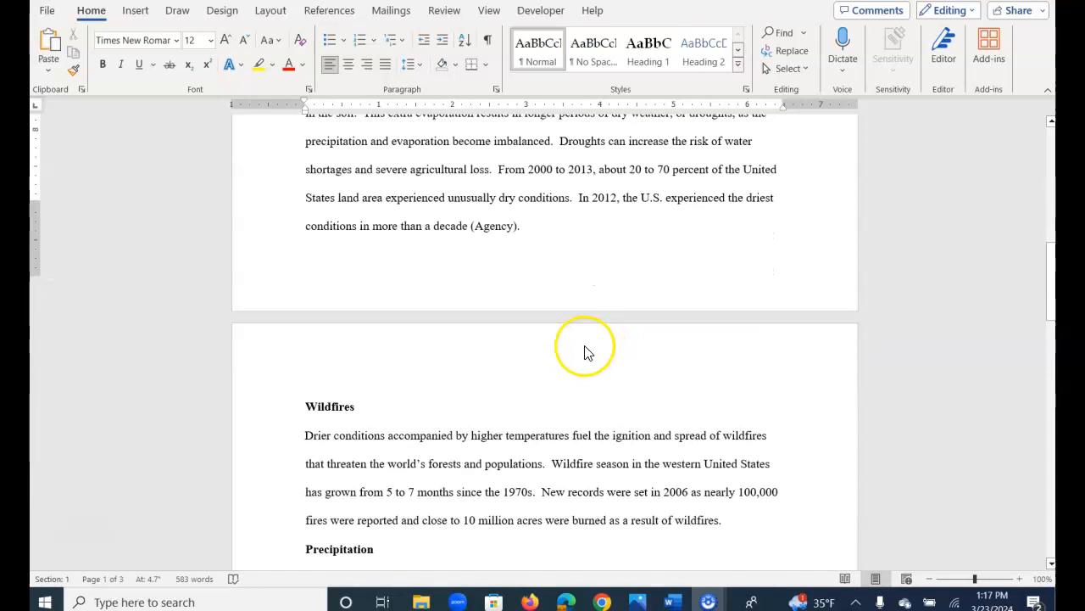
scroll(519, 391, "down", 2)
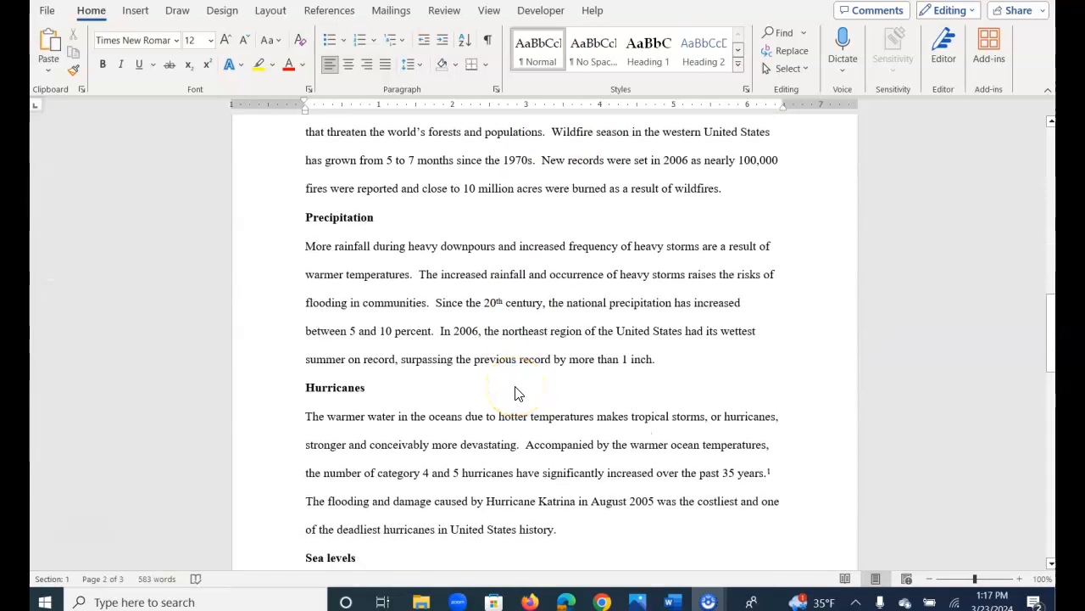
scroll(519, 392, "down", 2)
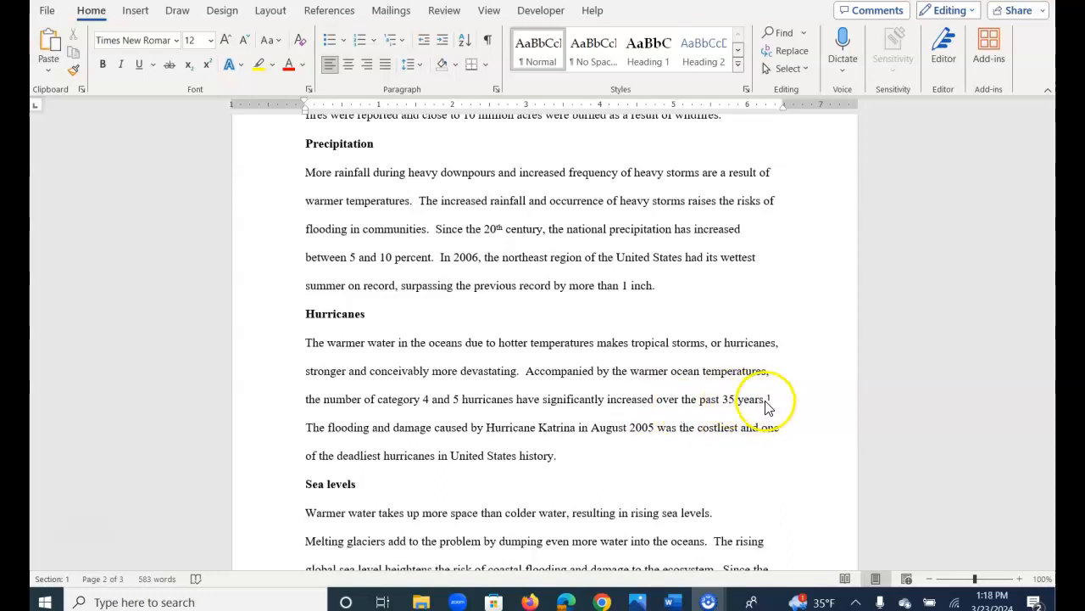
scroll(729, 415, "down", 3)
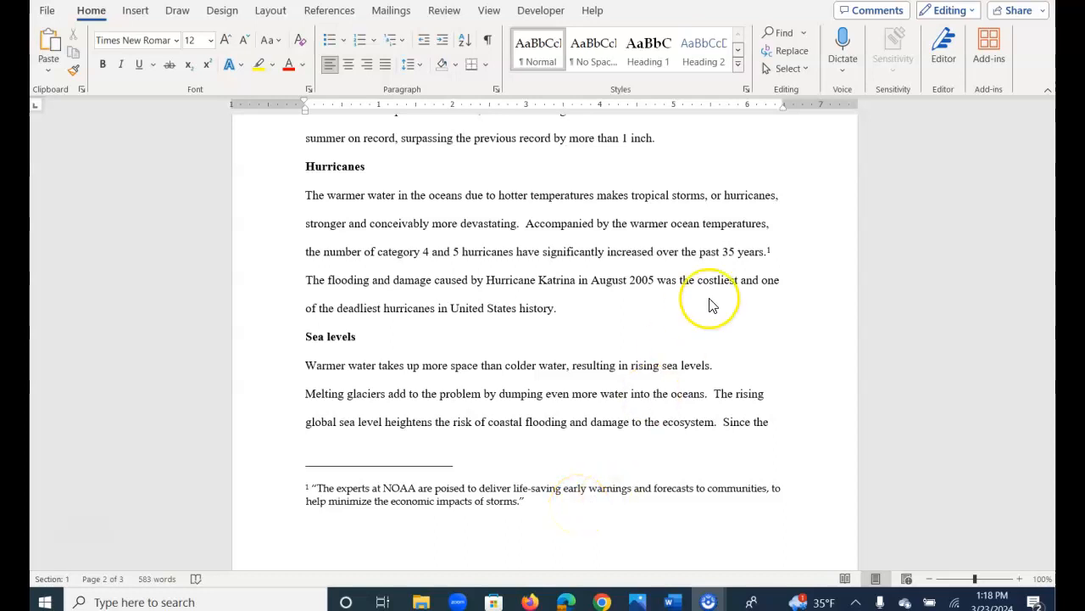
scroll(727, 286, "up", 5)
scroll(489, 344, "up", 10)
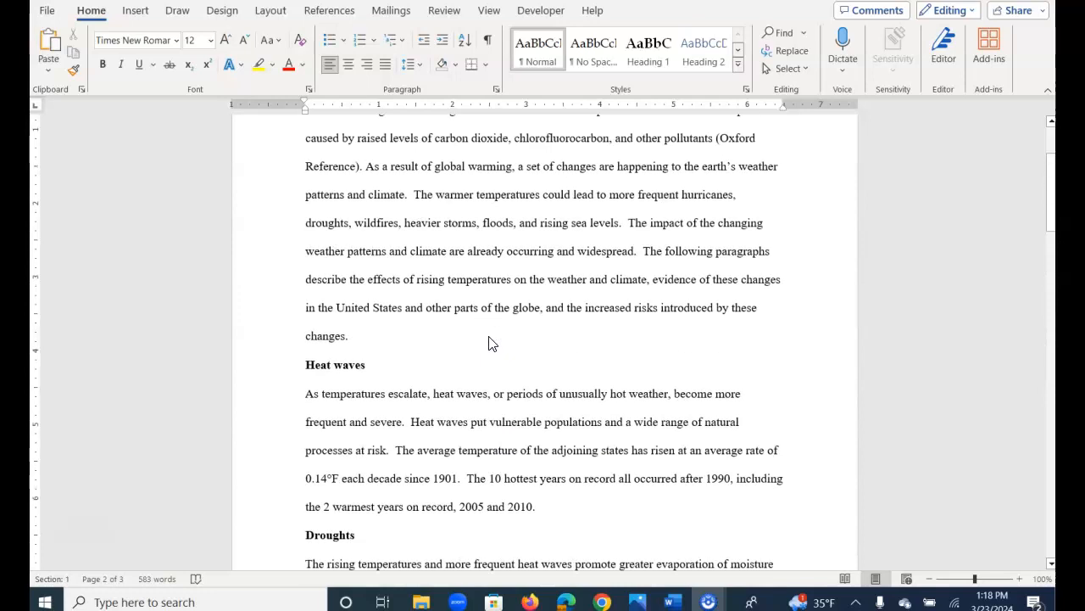
scroll(489, 344, "up", 2)
Insert a footnote after "changes." ending the opening paragraph, with the text "Global warming will significantly impact our future climate and weather.".
left_click(351, 483)
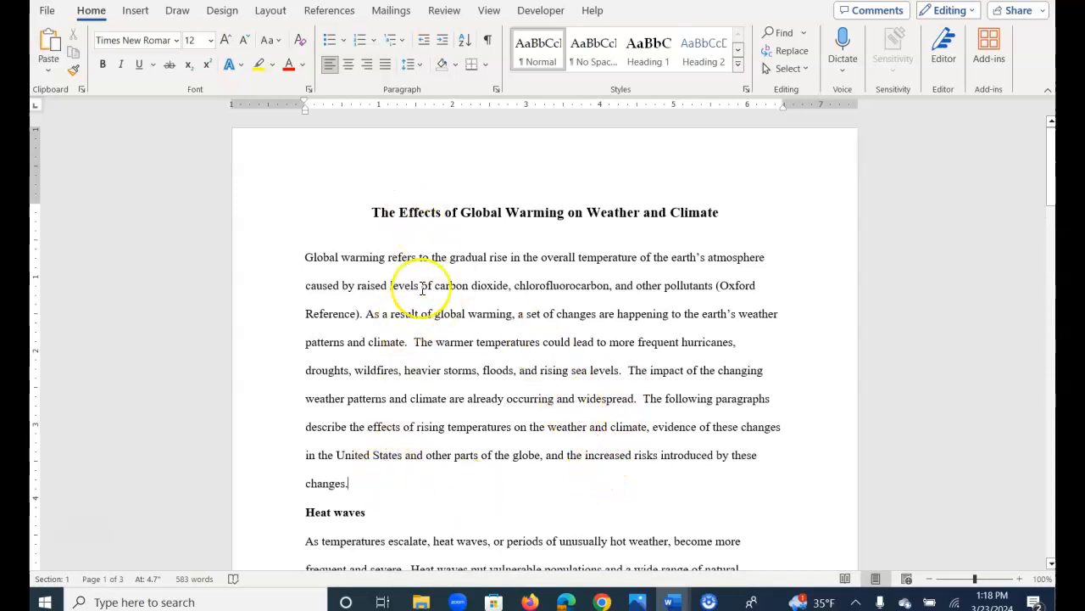
left_click(327, 11)
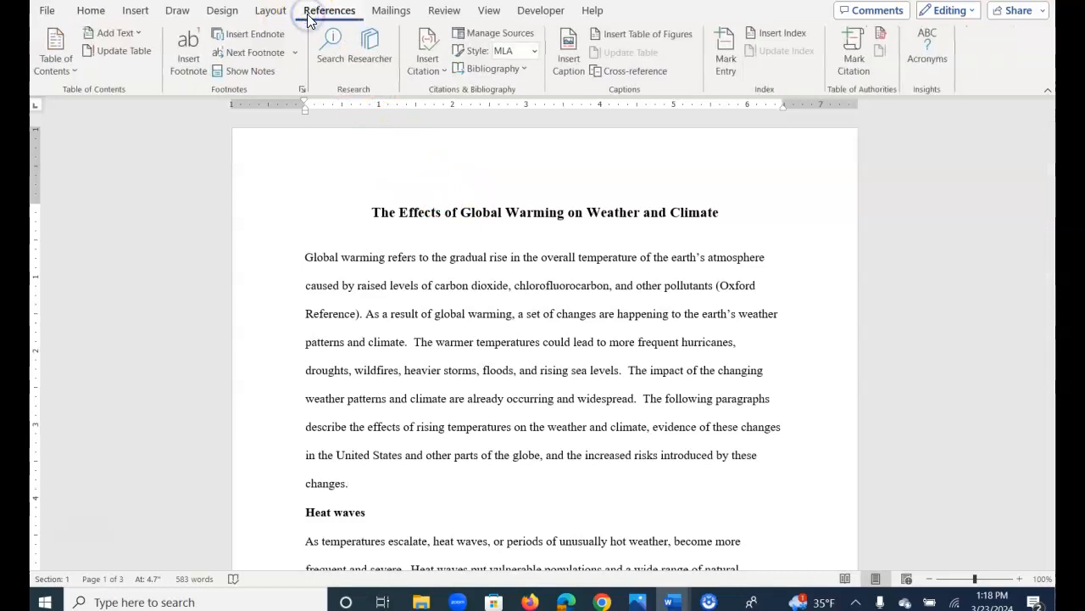
left_click(189, 51)
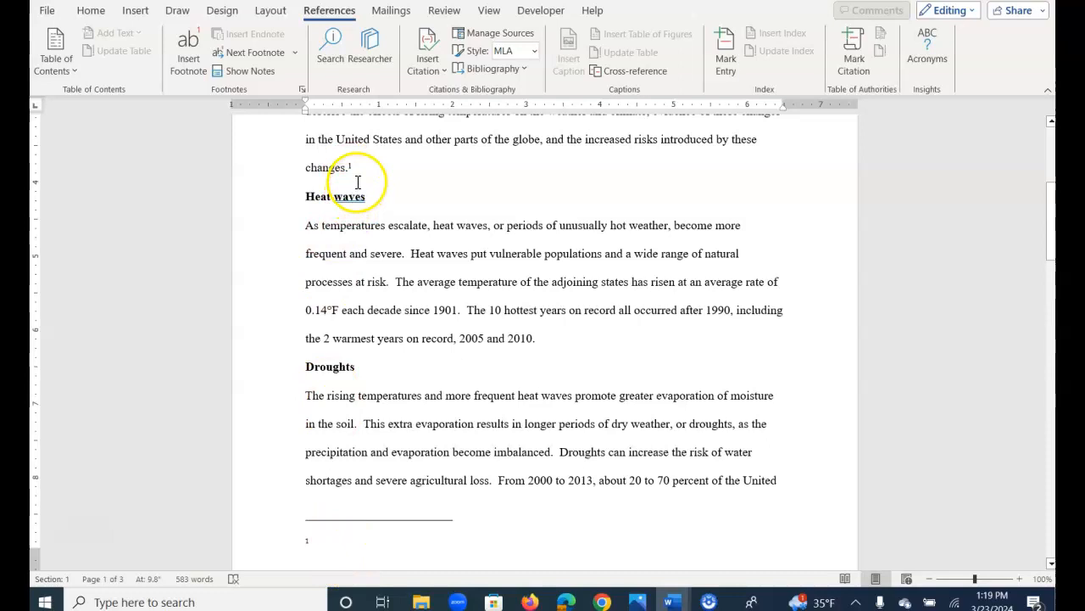
left_click(337, 545)
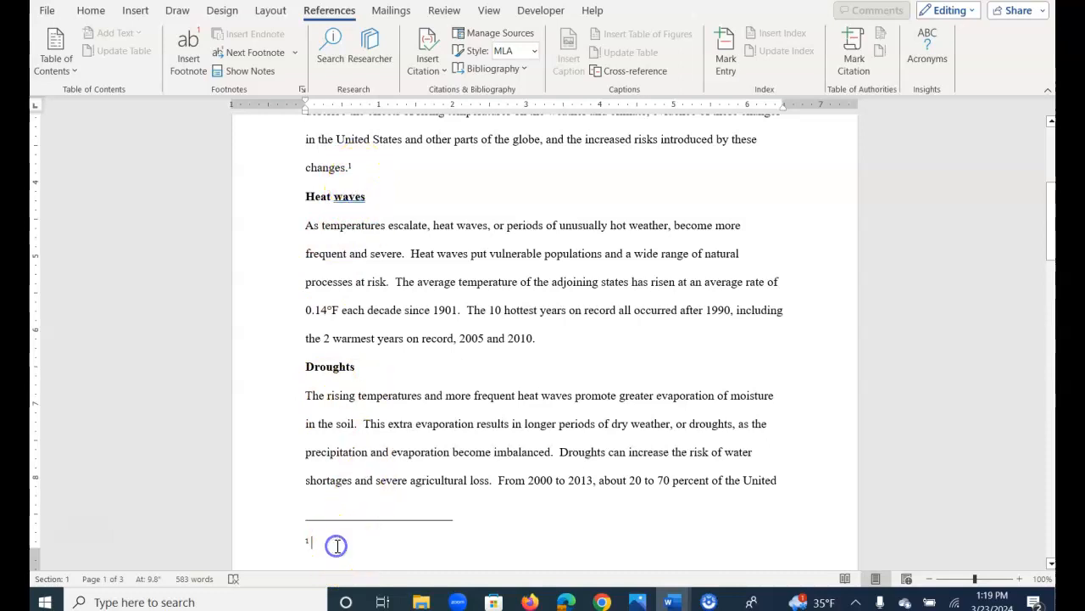
type("Global warming will significantly impact our future climate and weather.")
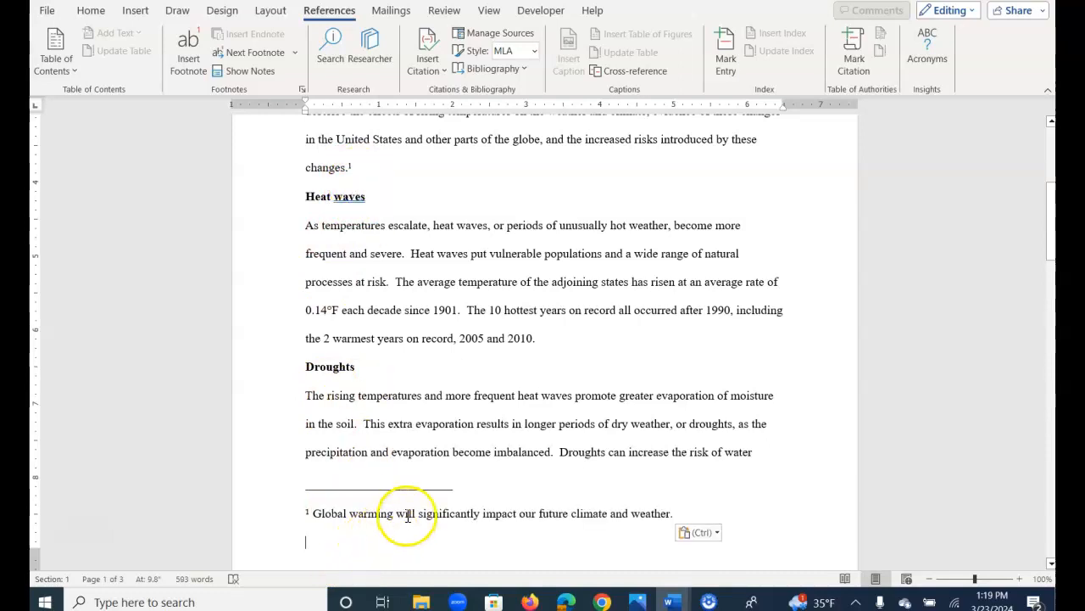
key("BackSpace")
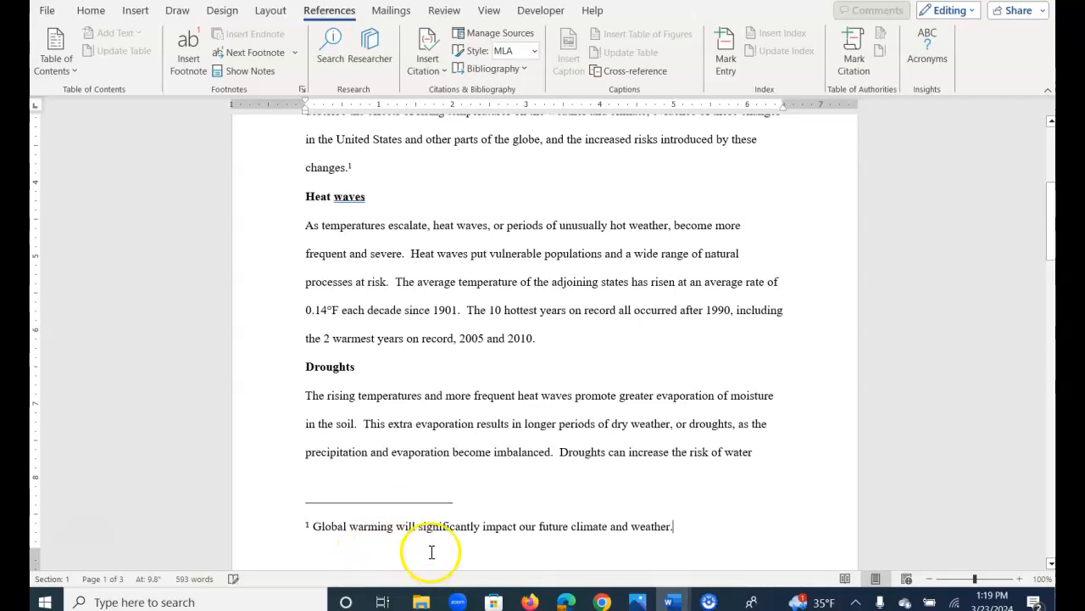
scroll(363, 217, "up", 1)
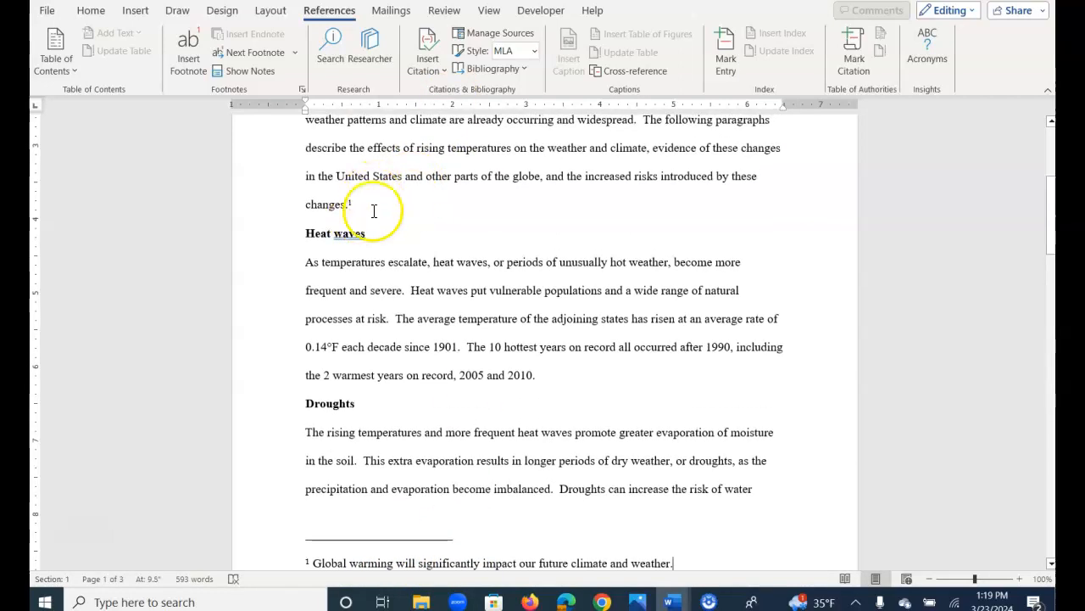
scroll(364, 218, "down", 1)
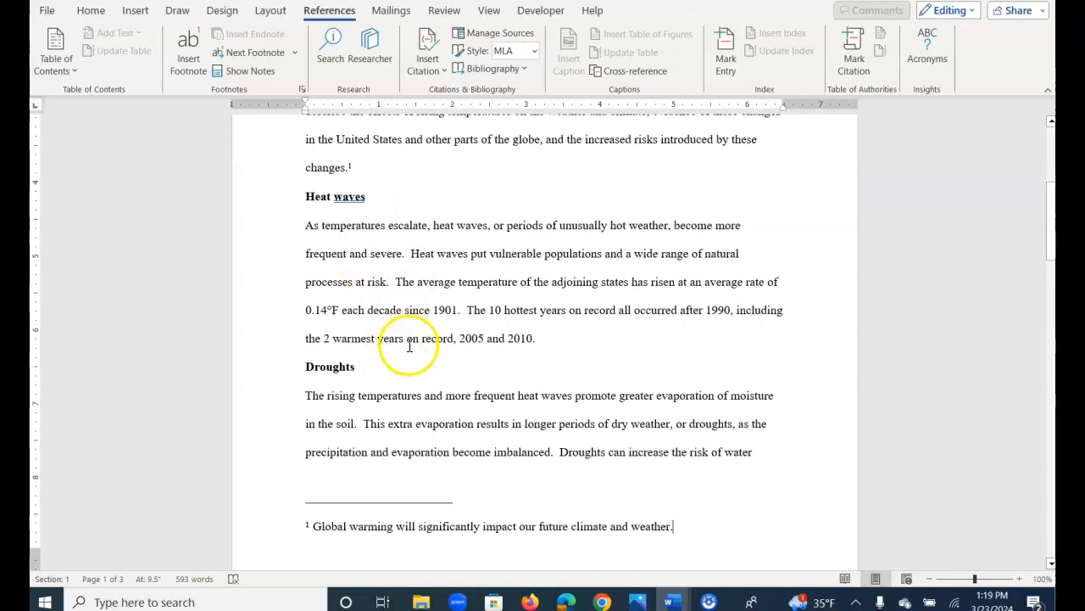
Inspect the "(Oxford Reference)" citation after "pollutants" in the opening paragraph.
left_click(541, 338)
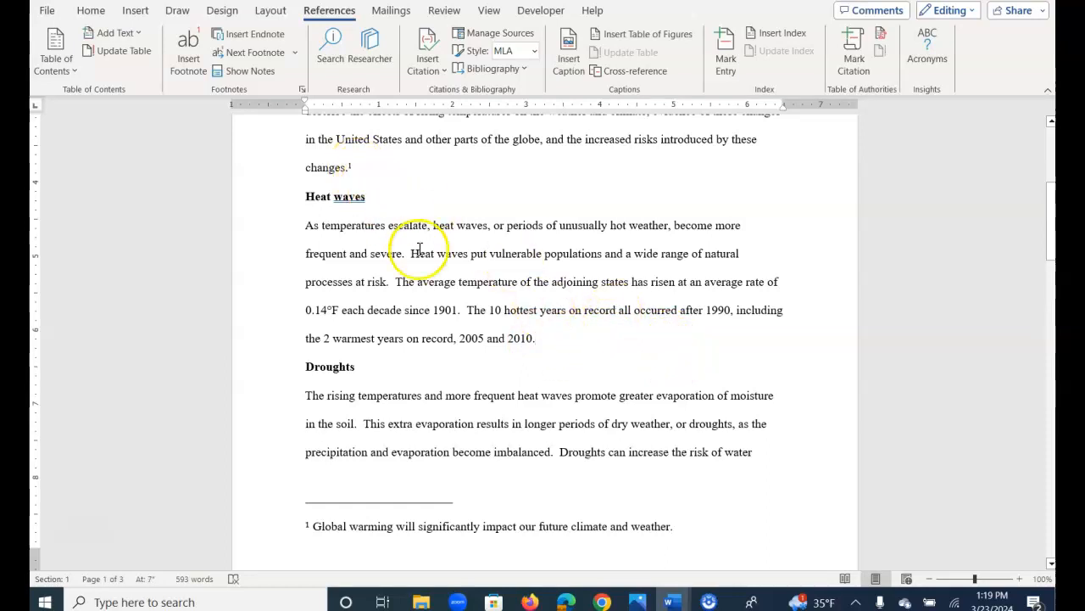
scroll(421, 249, "up", 5)
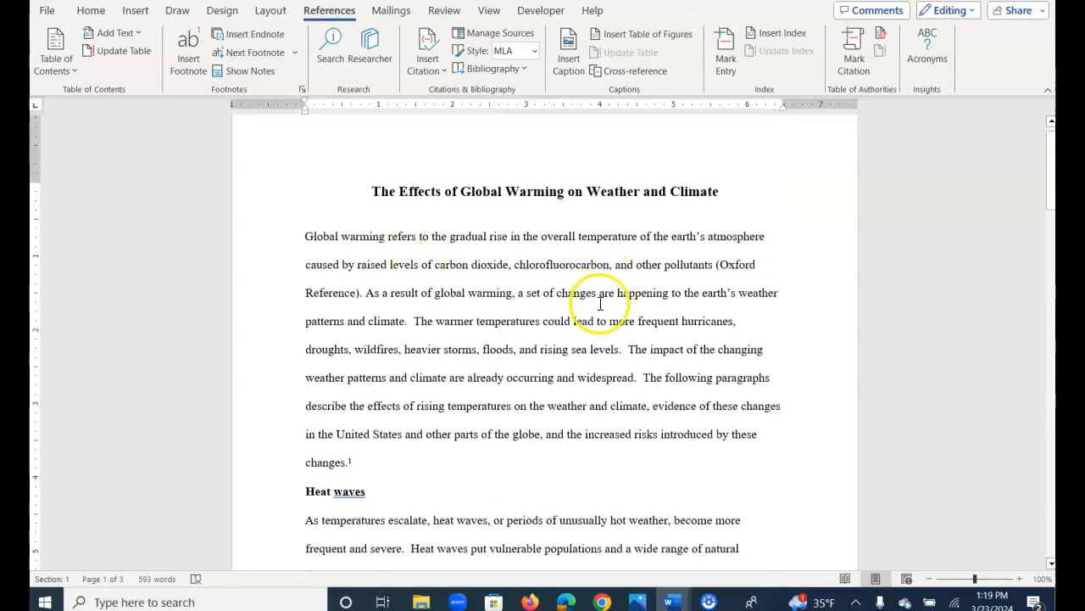
left_click(718, 264)
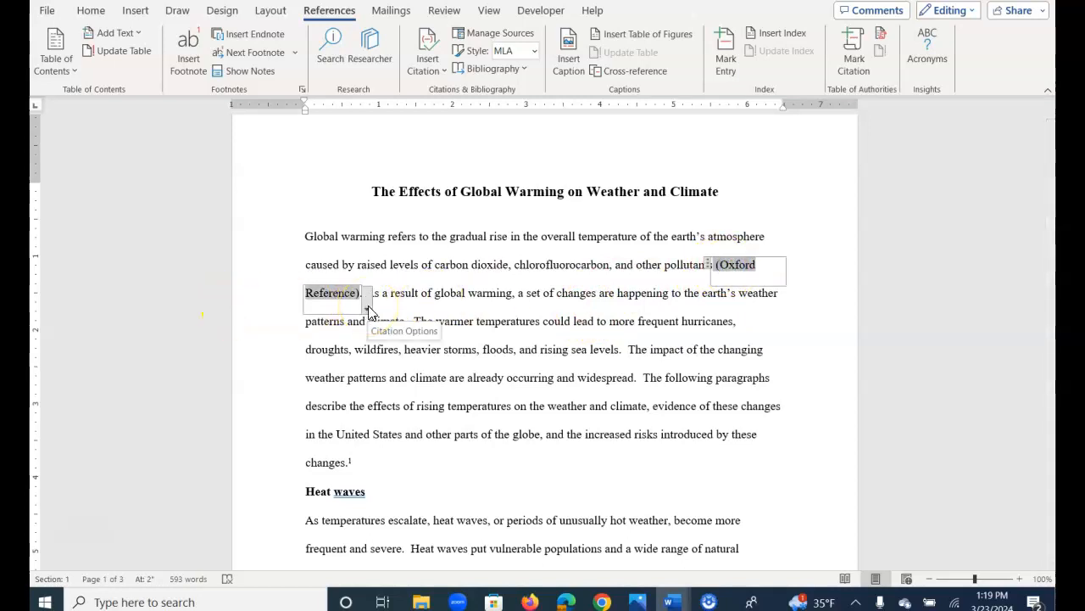
left_click(420, 288)
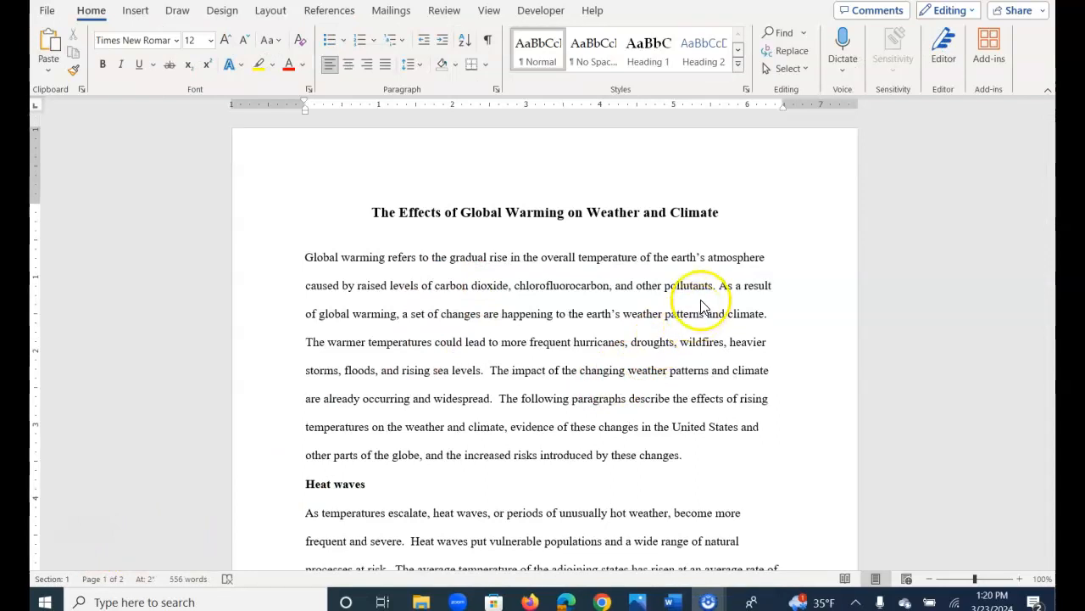
Place the insertion point right after "pollutants" in the opening paragraph and set the citation style to MLA Seventh Edition.
left_click(714, 285)
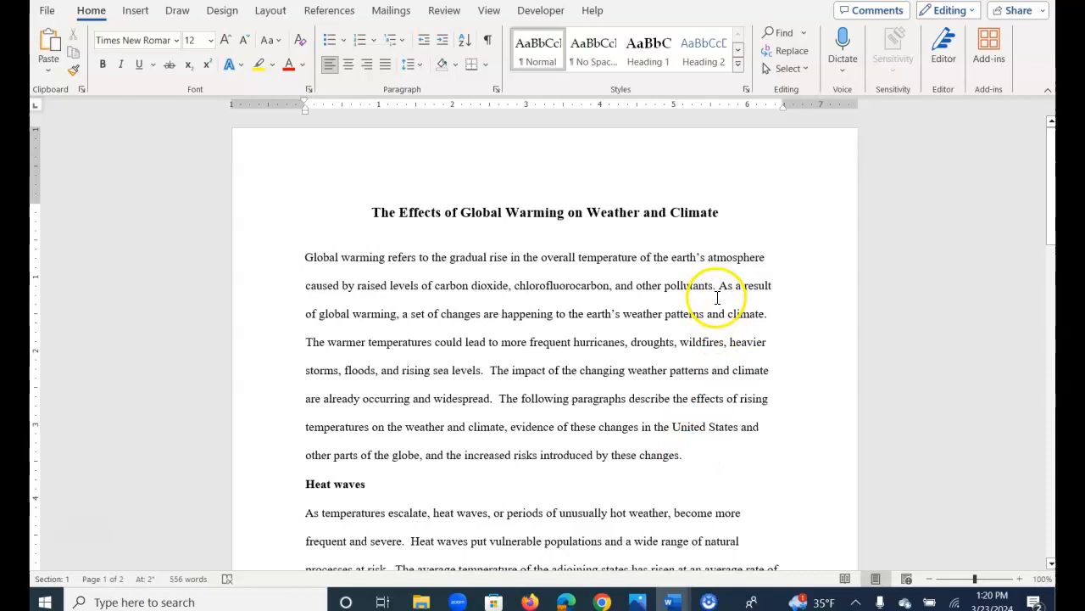
left_click(322, 15)
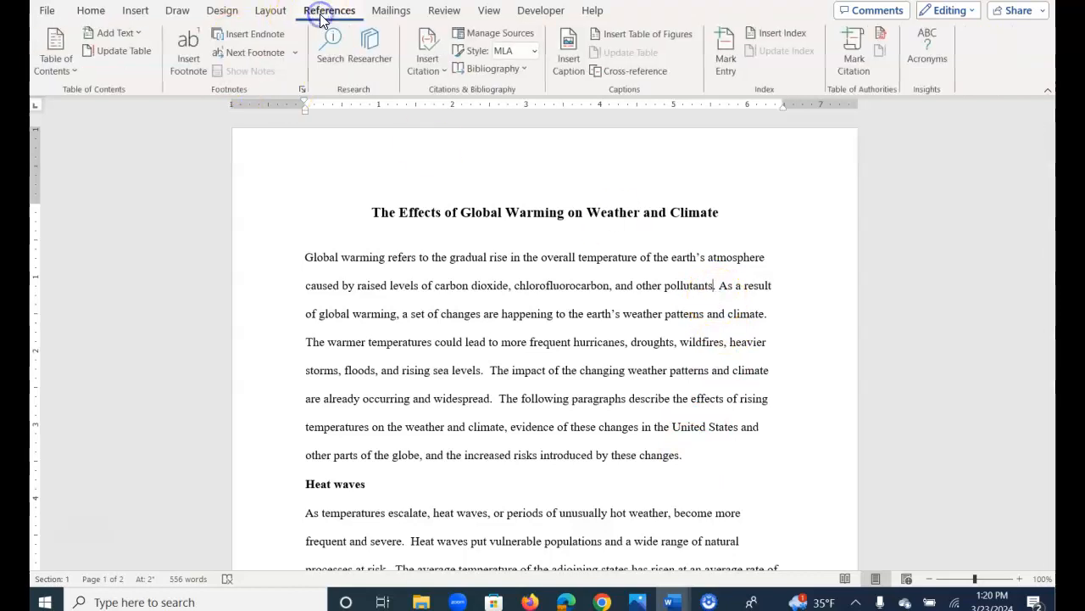
left_click(535, 53)
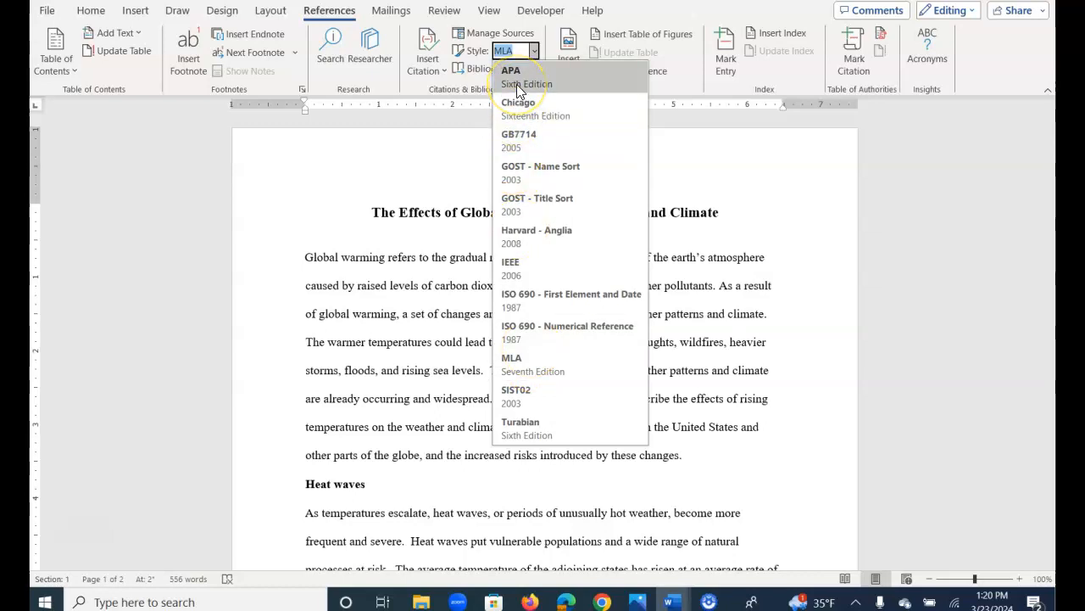
left_click(531, 364)
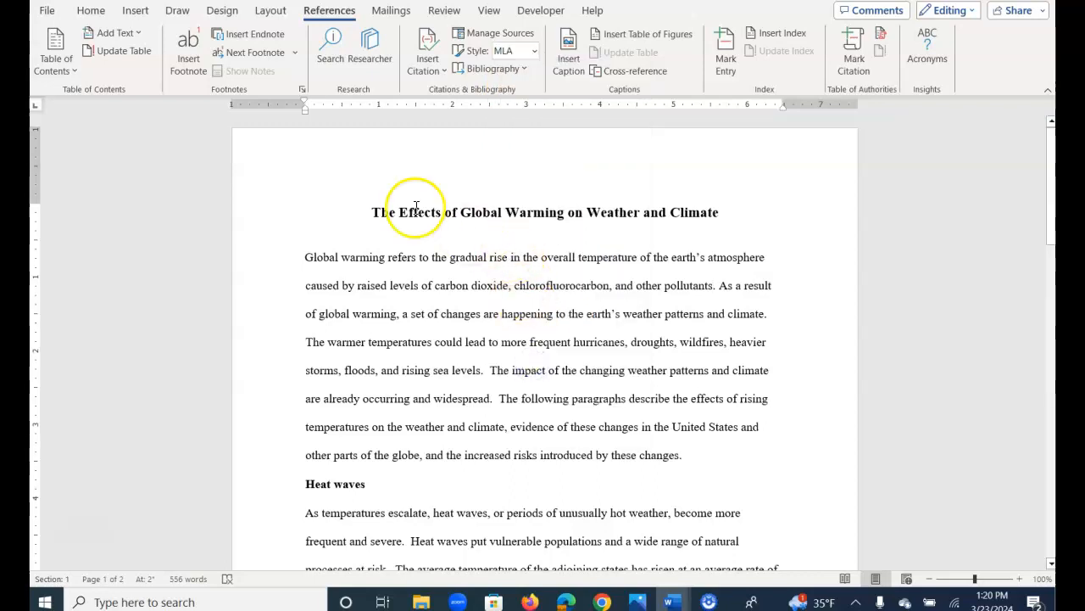
Start a new source for the citation after "pollutants", choosing Web site as its type and showing all bibliography fields.
left_click(431, 69)
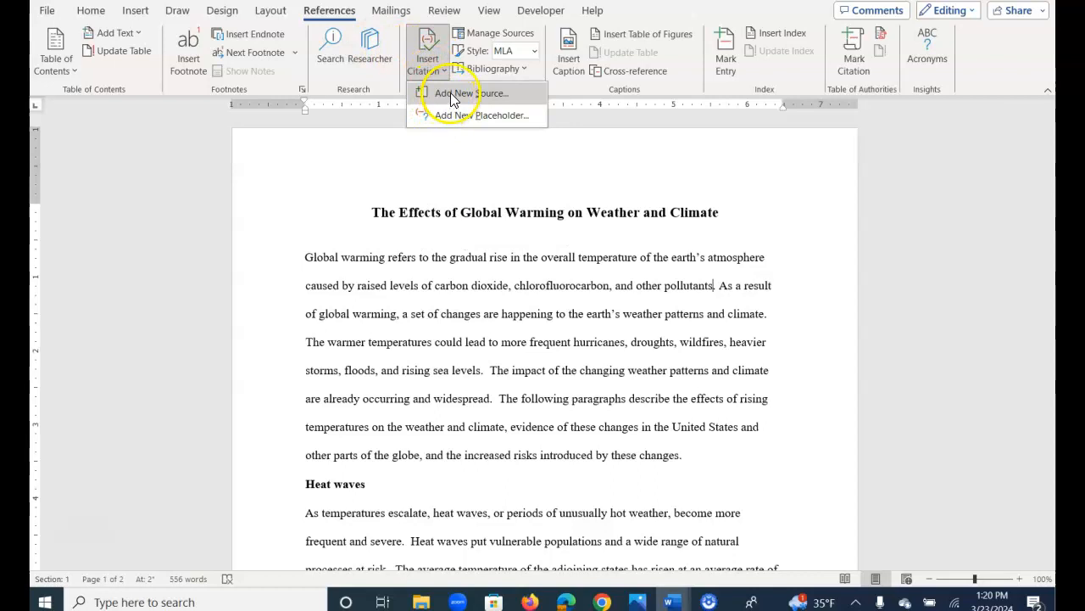
left_click(451, 92)
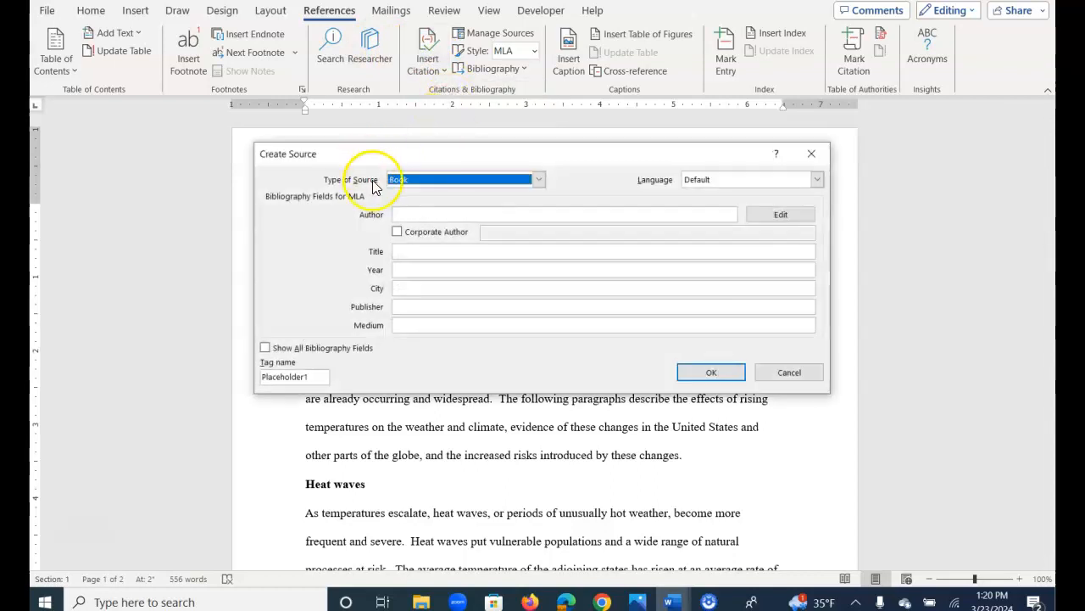
left_click(539, 180)
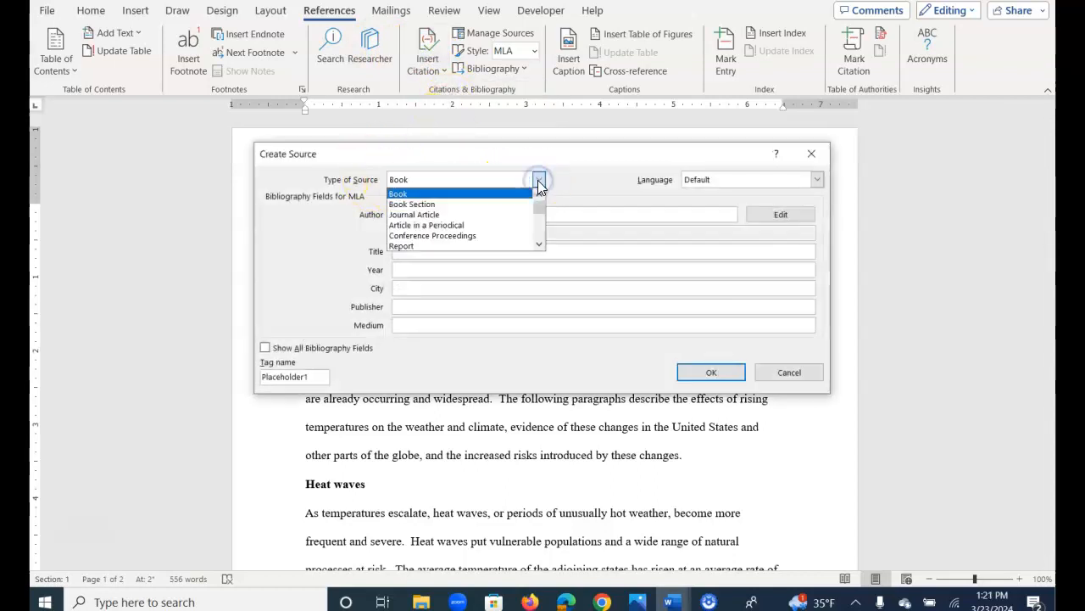
left_click(529, 199)
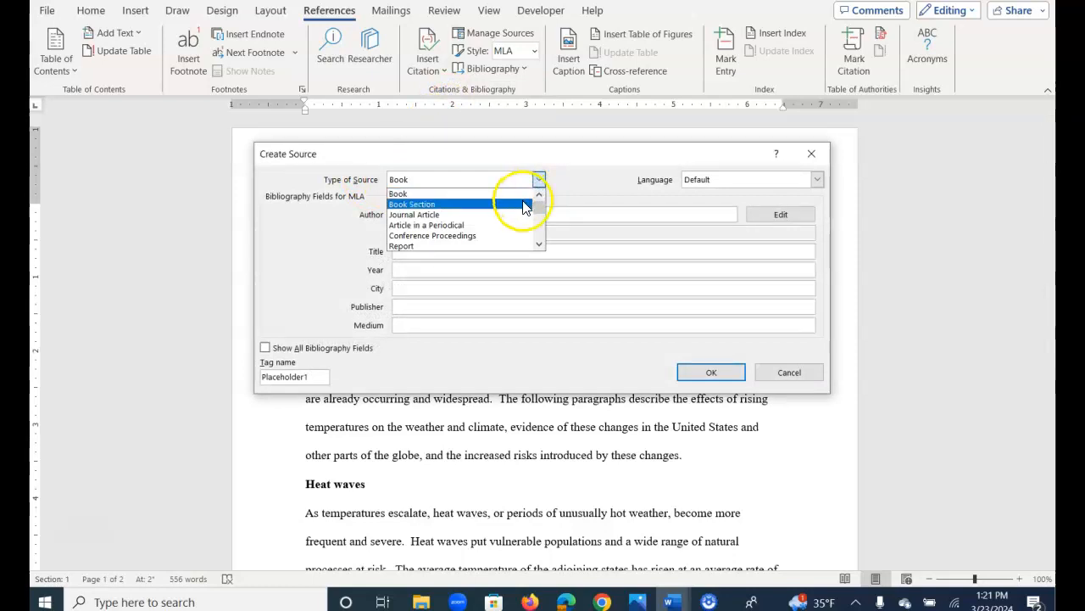
left_click(539, 244)
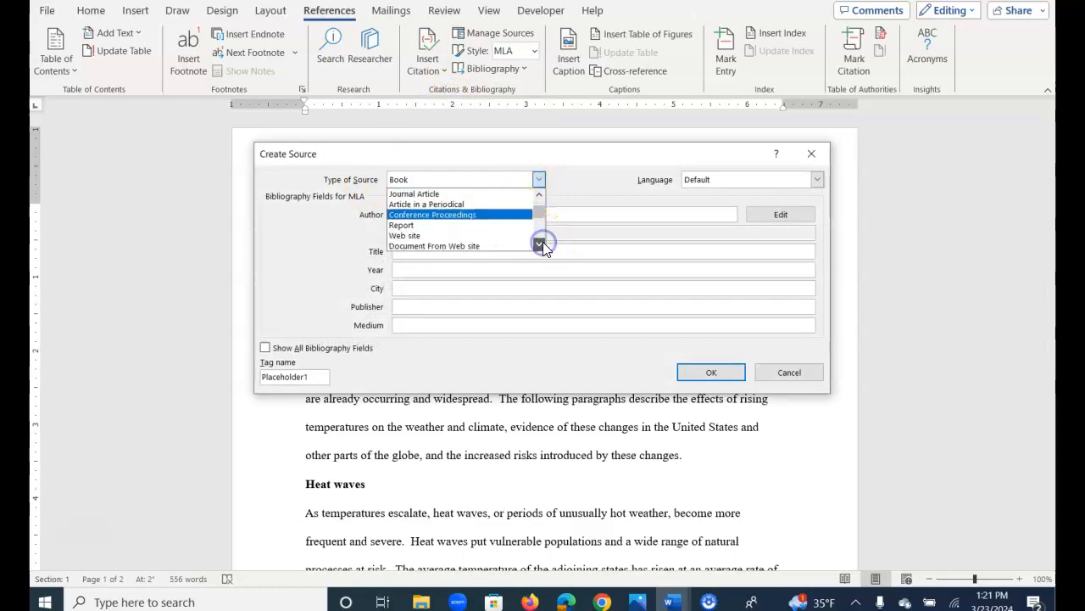
left_click(458, 236)
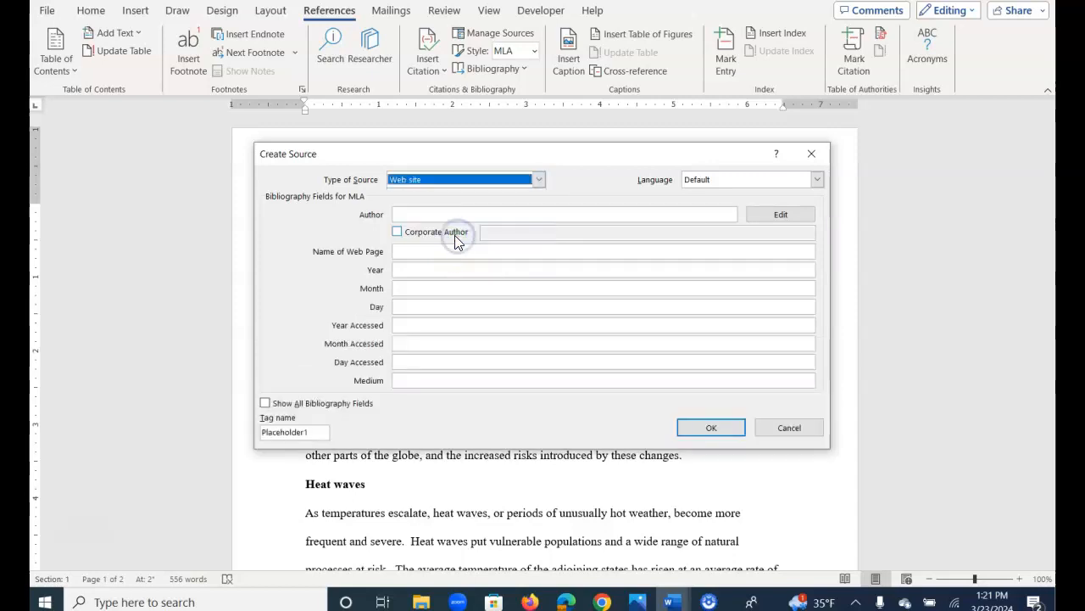
left_click(398, 246)
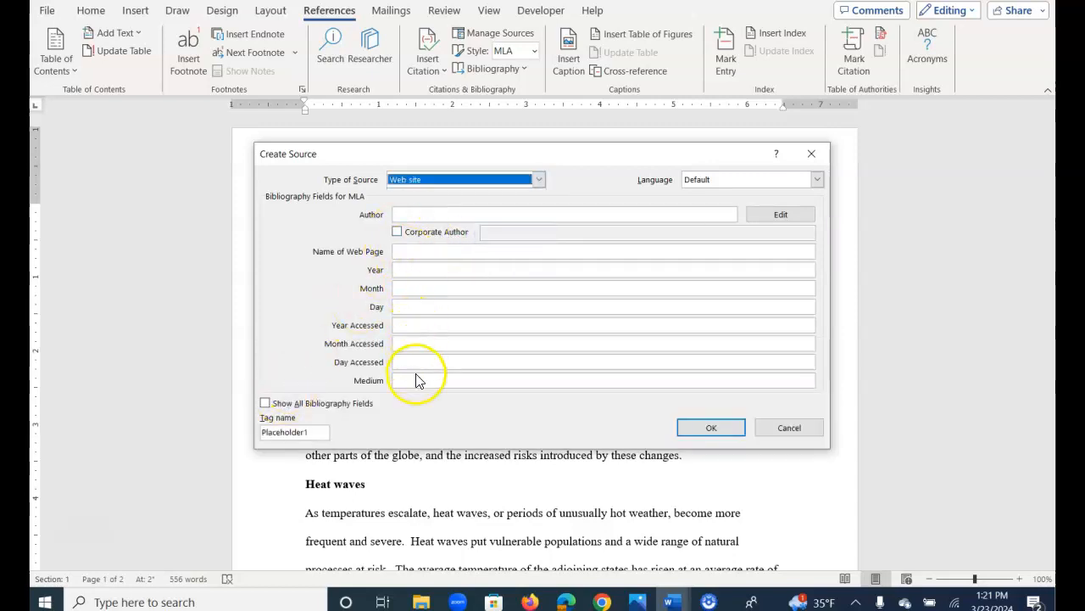
left_click(265, 404)
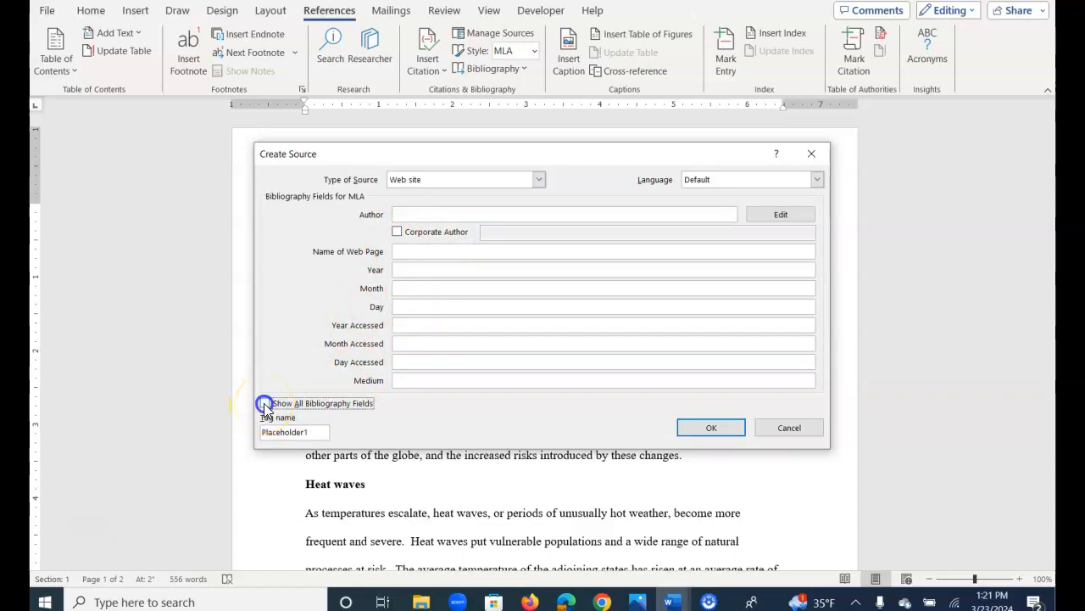
Examine the bibliography fields for the Web site source, from Author down to URL.
left_click_drag(812, 299, 814, 392)
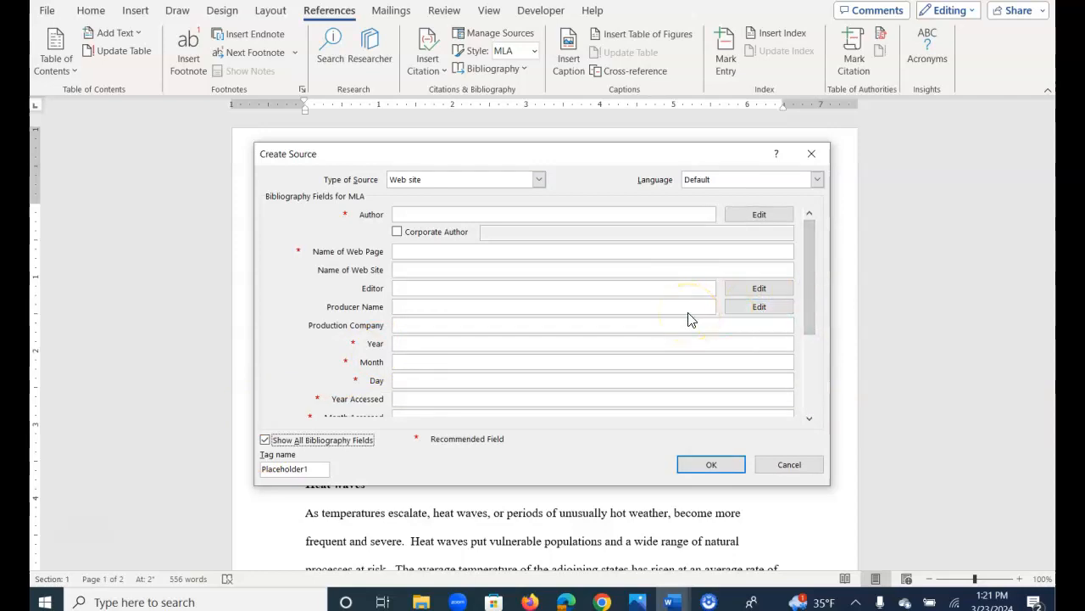
left_click(608, 266)
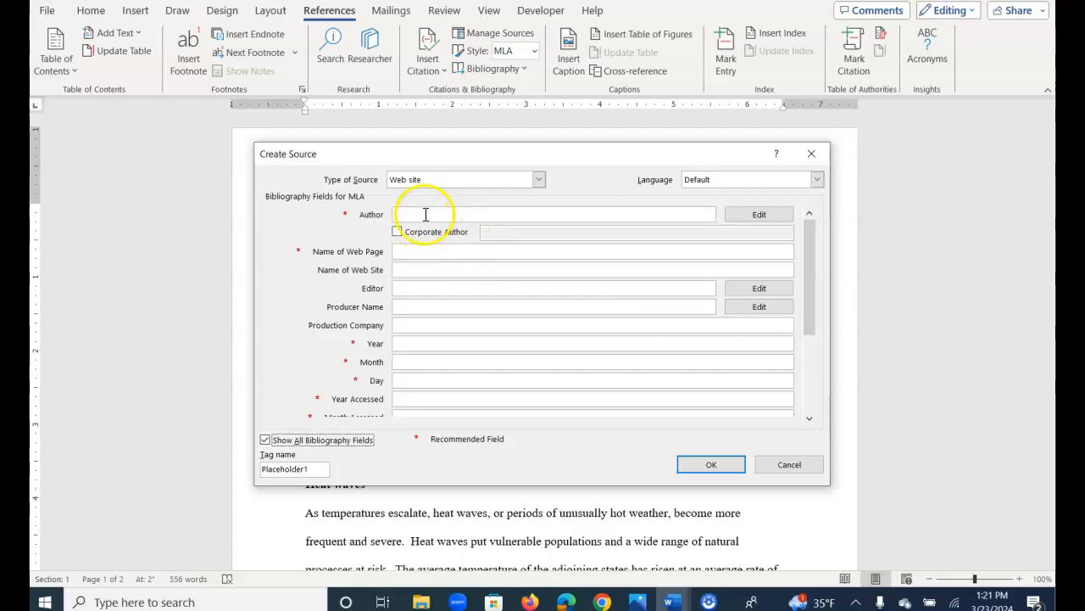
left_click(426, 213)
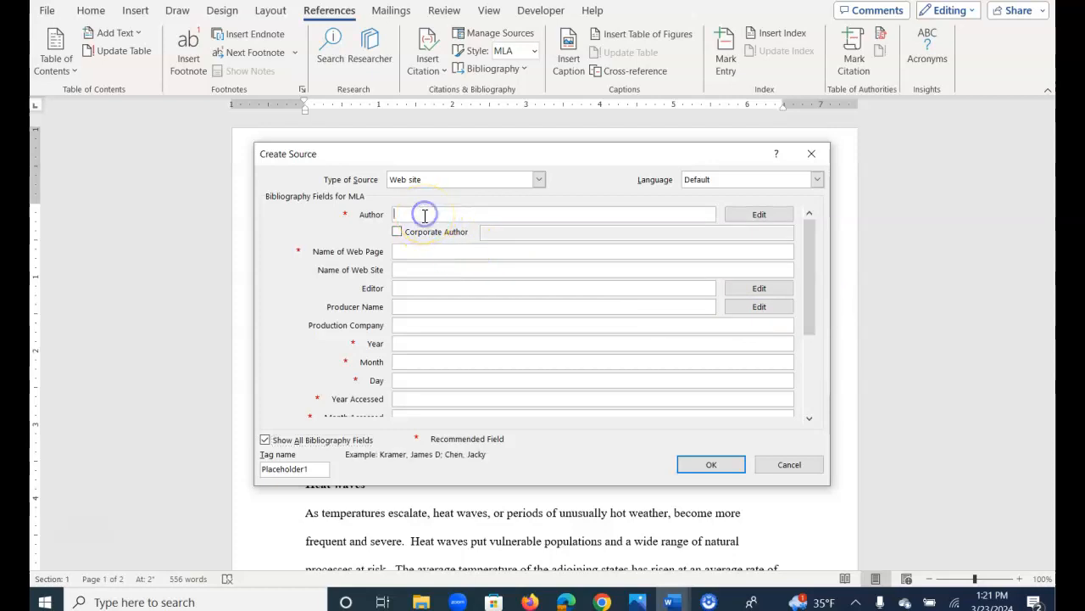
left_click(422, 269)
left_click(425, 290)
left_click(428, 327)
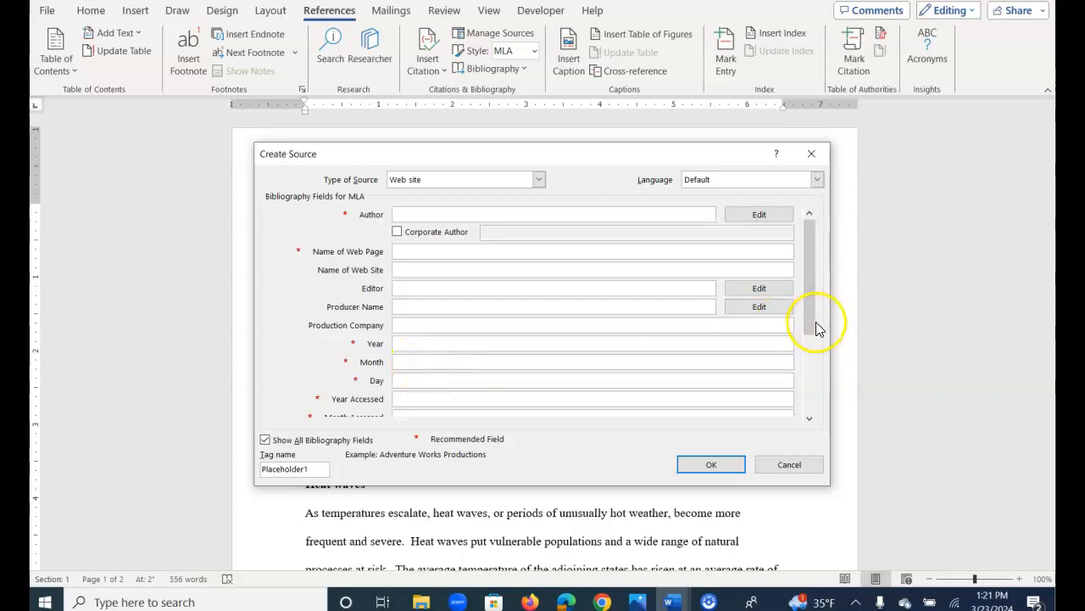
left_click(813, 364)
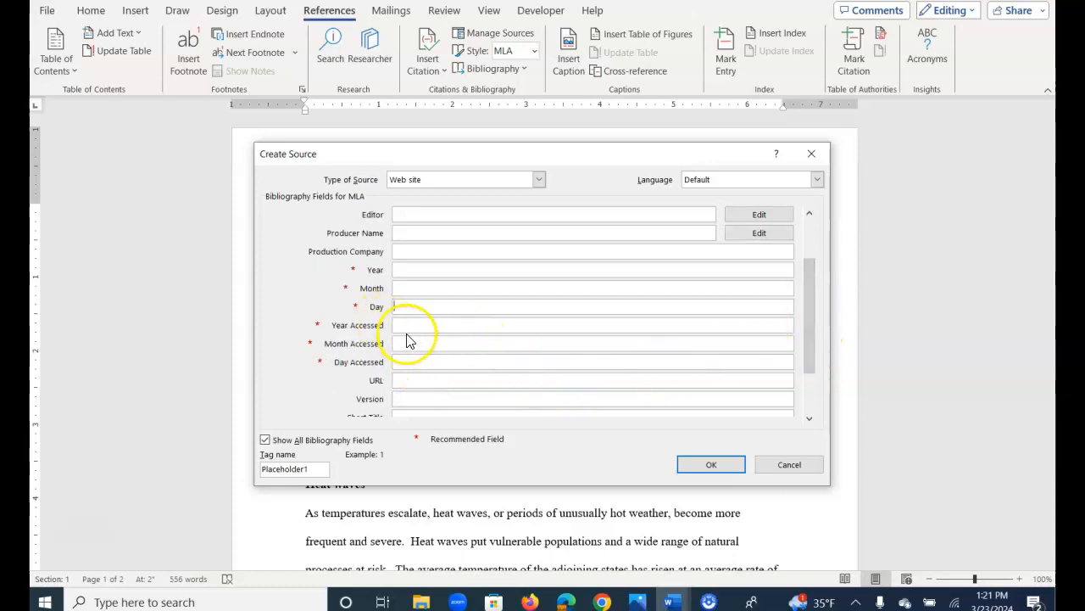
left_click(417, 381)
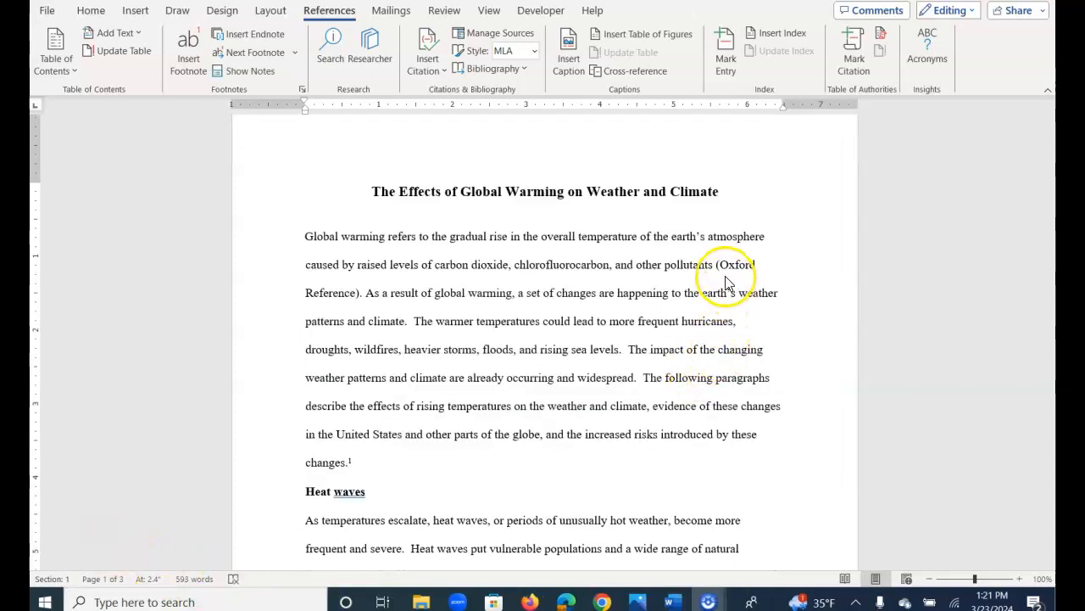
Examine all bibliography fields of the Web site source behind the "(Oxford Reference)" citation in the opening paragraph, down to the URL.
left_click(732, 264)
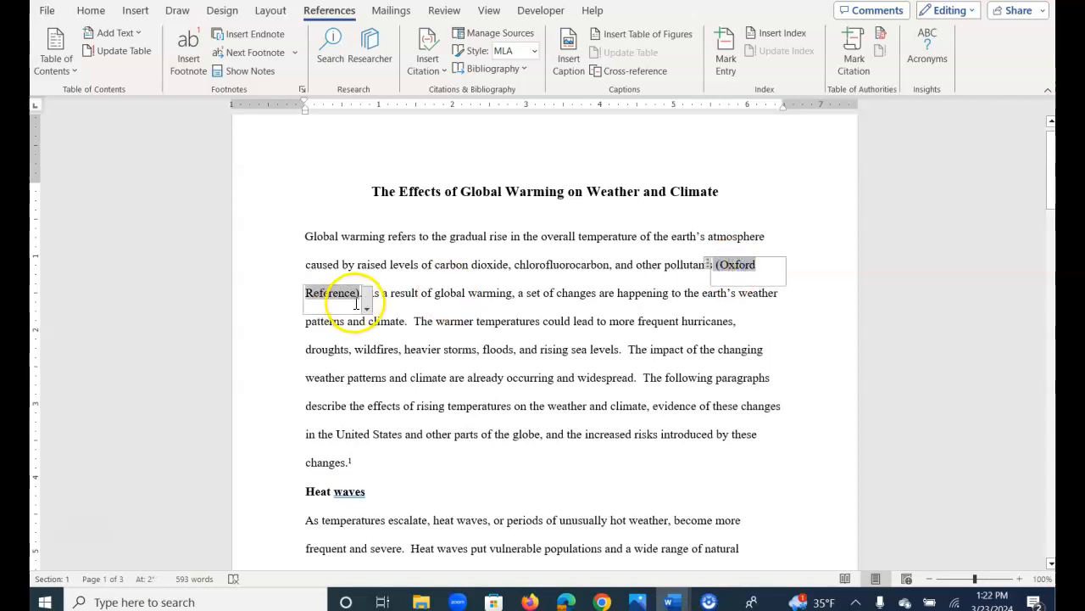
left_click(482, 294)
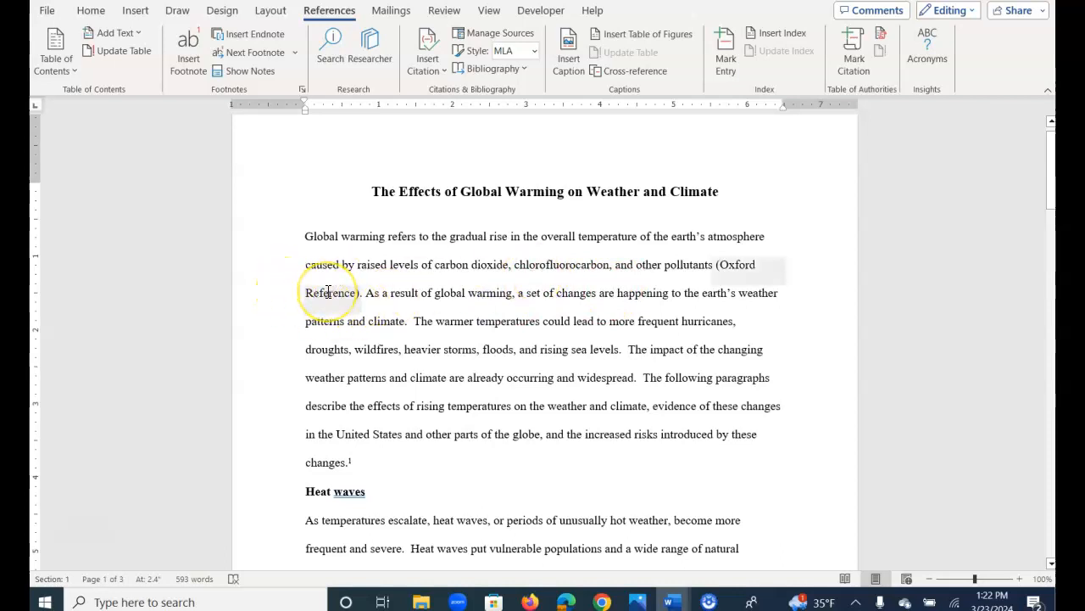
left_click(327, 292)
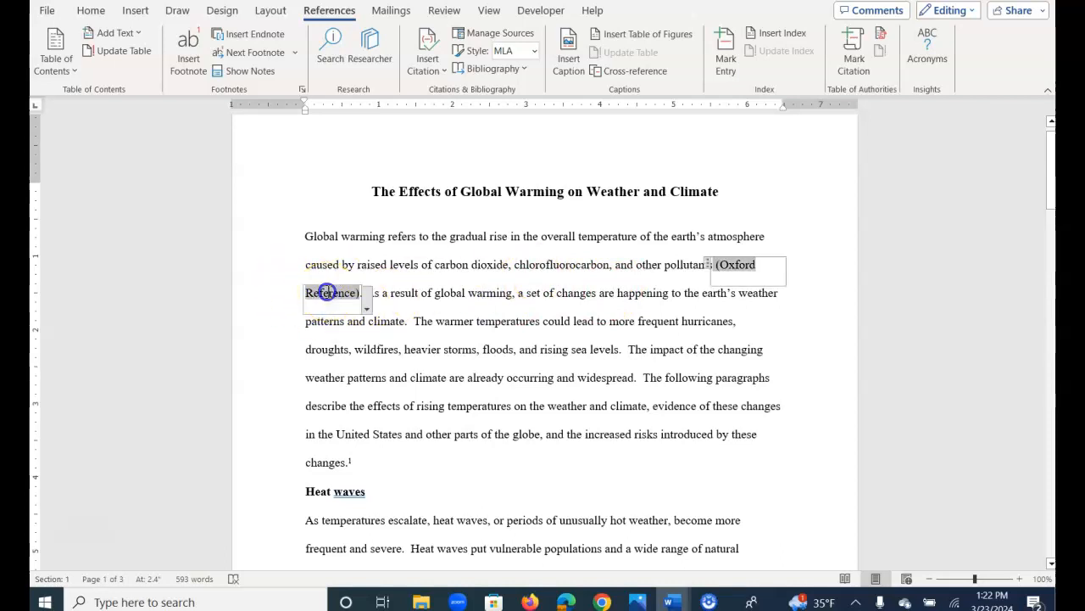
left_click(368, 311)
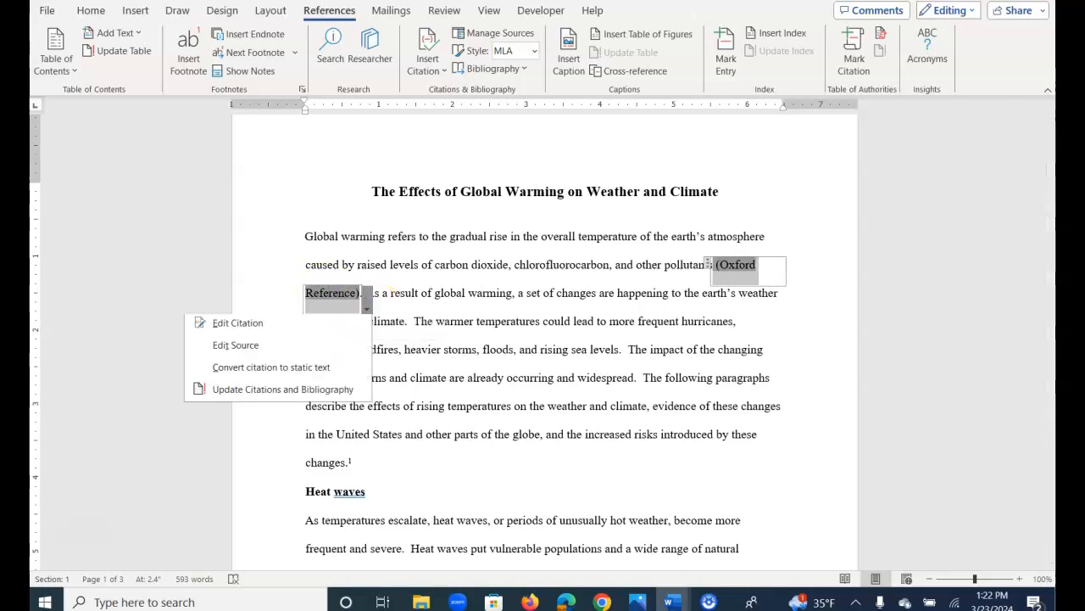
left_click(276, 348)
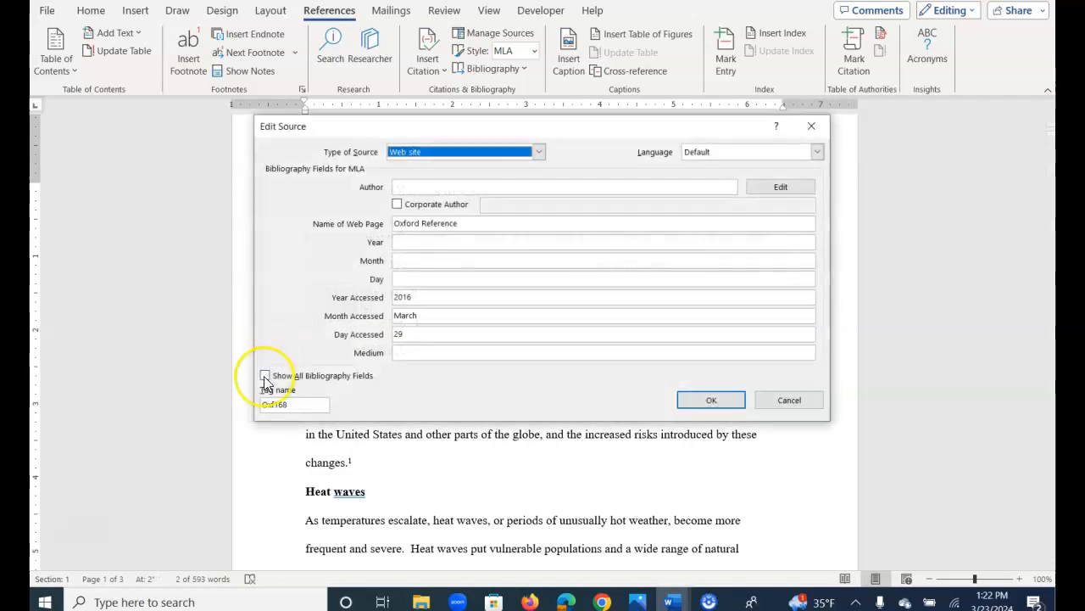
left_click(264, 376)
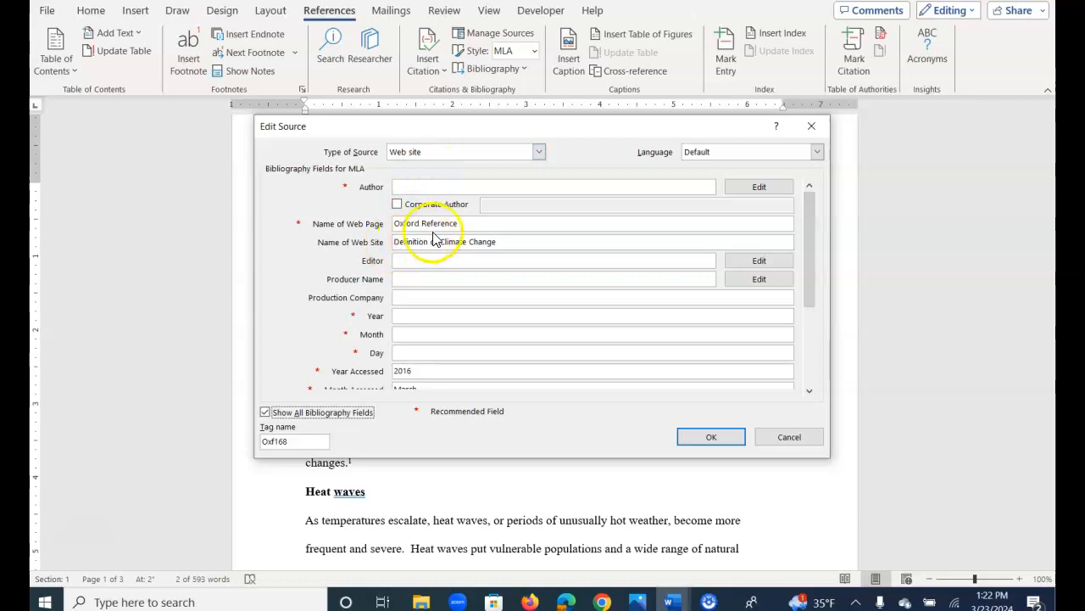
left_click(811, 293)
left_click_drag(810, 293, 810, 312)
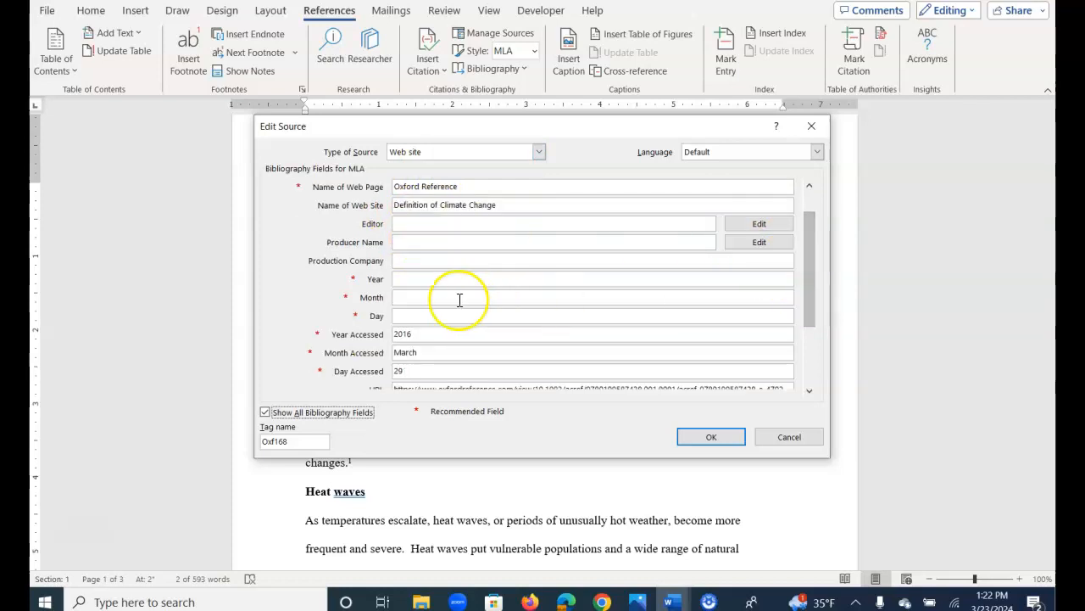
left_click(813, 338)
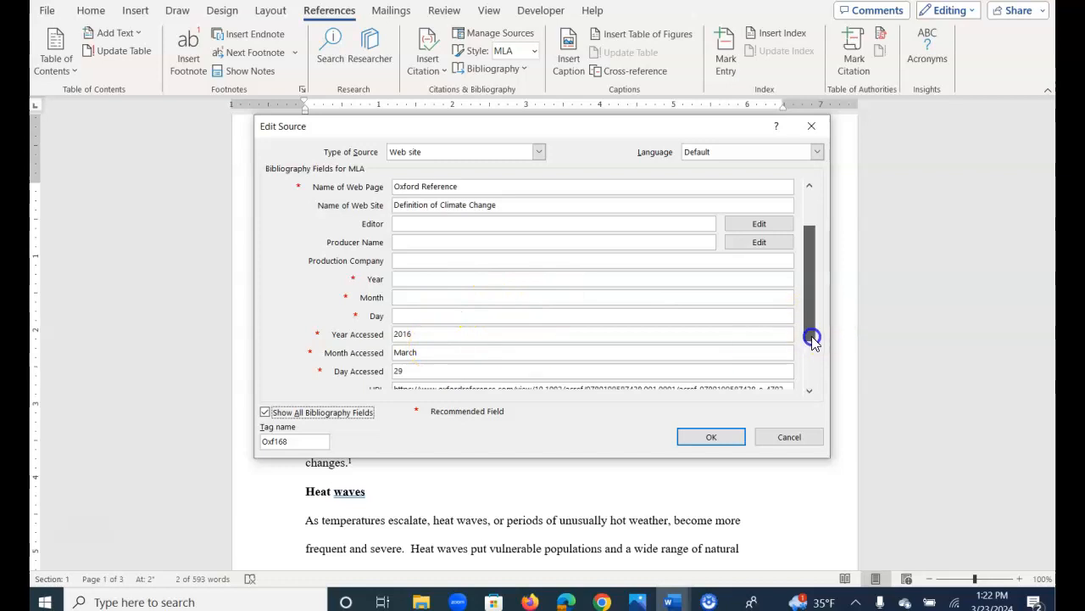
left_click_drag(812, 344, 814, 354)
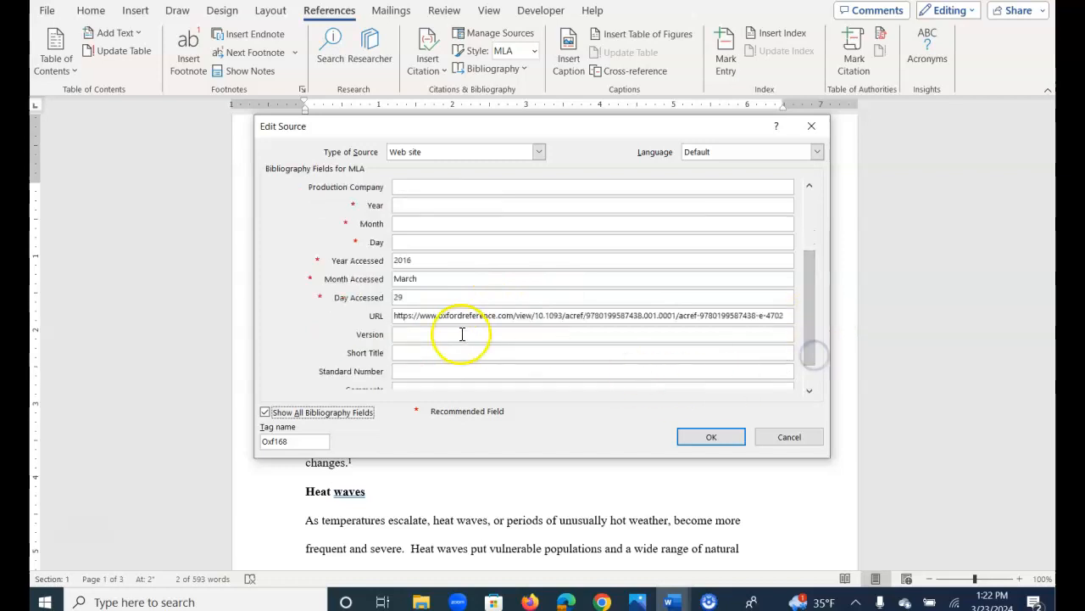
left_click(712, 437)
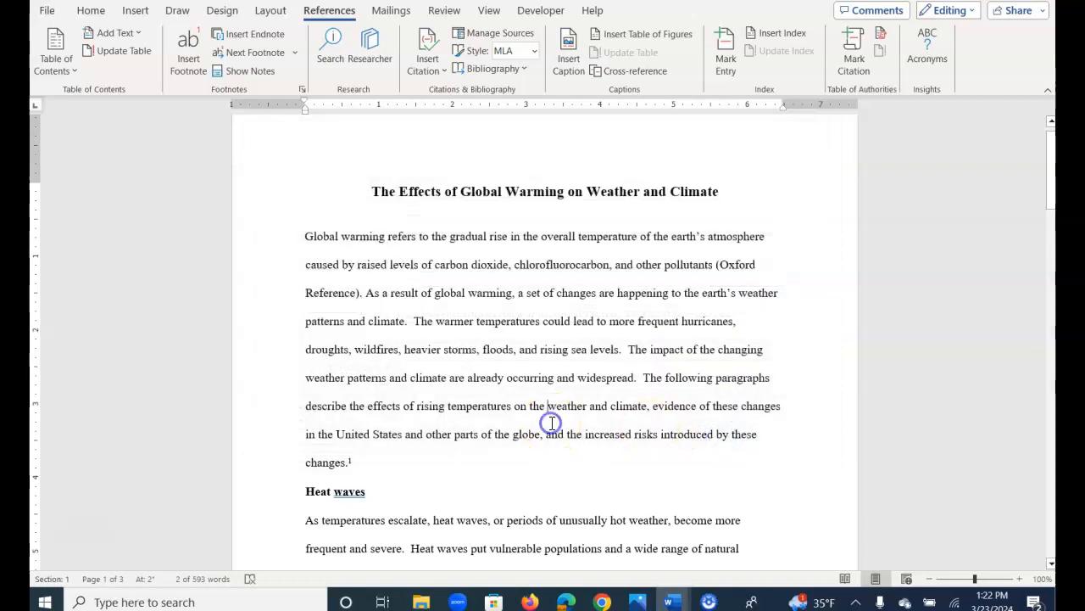
Examine all bibliography fields of the Book source behind the "(Agency)" citation at the end of the Droughts section.
scroll(552, 423, "down", 8)
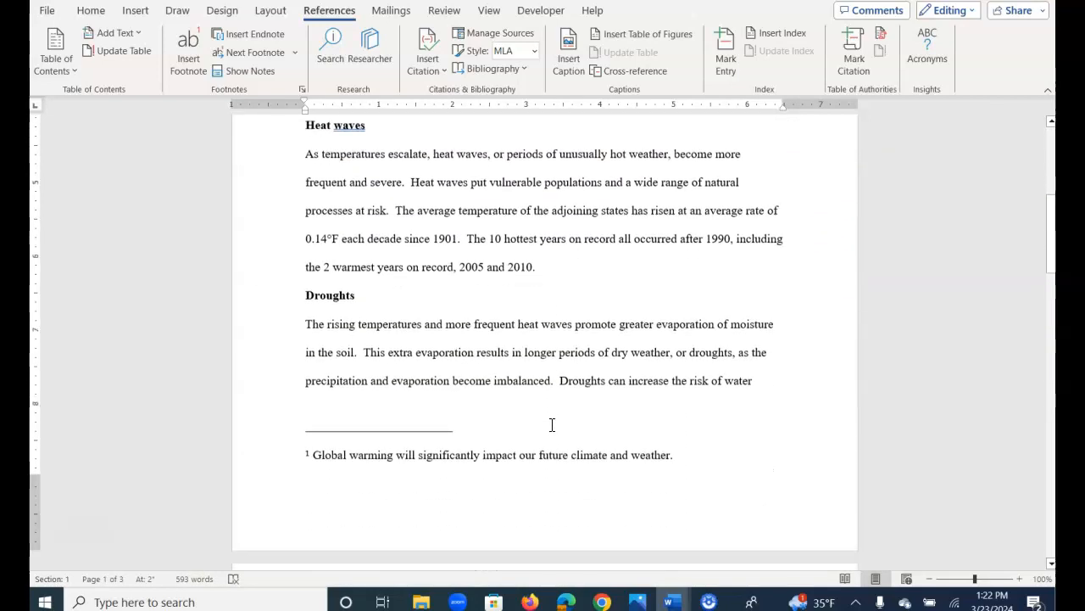
scroll(552, 423, "down", 3)
left_click(500, 444)
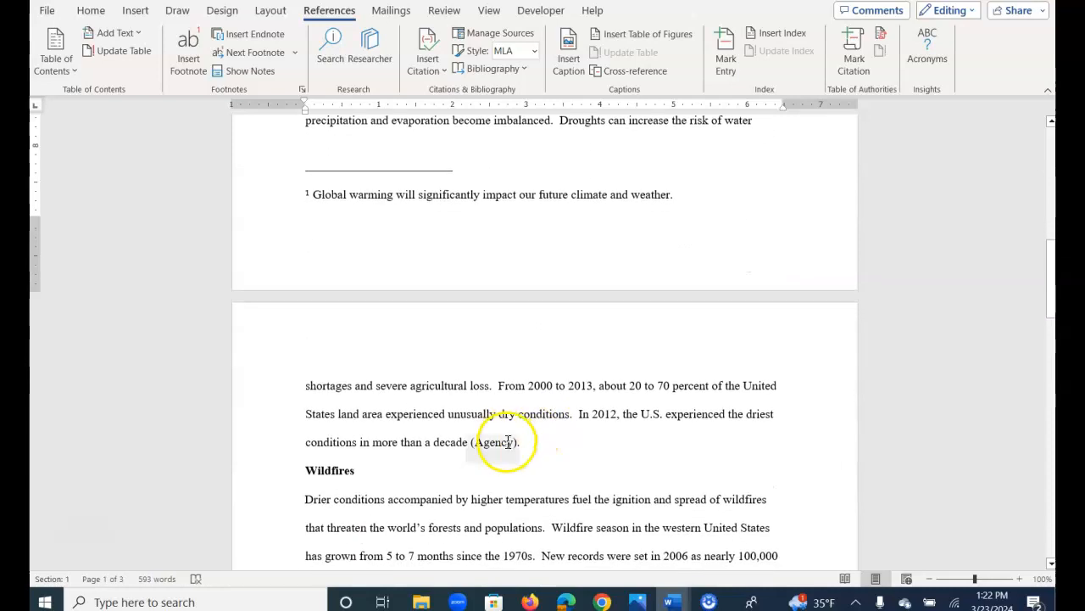
left_click(483, 441)
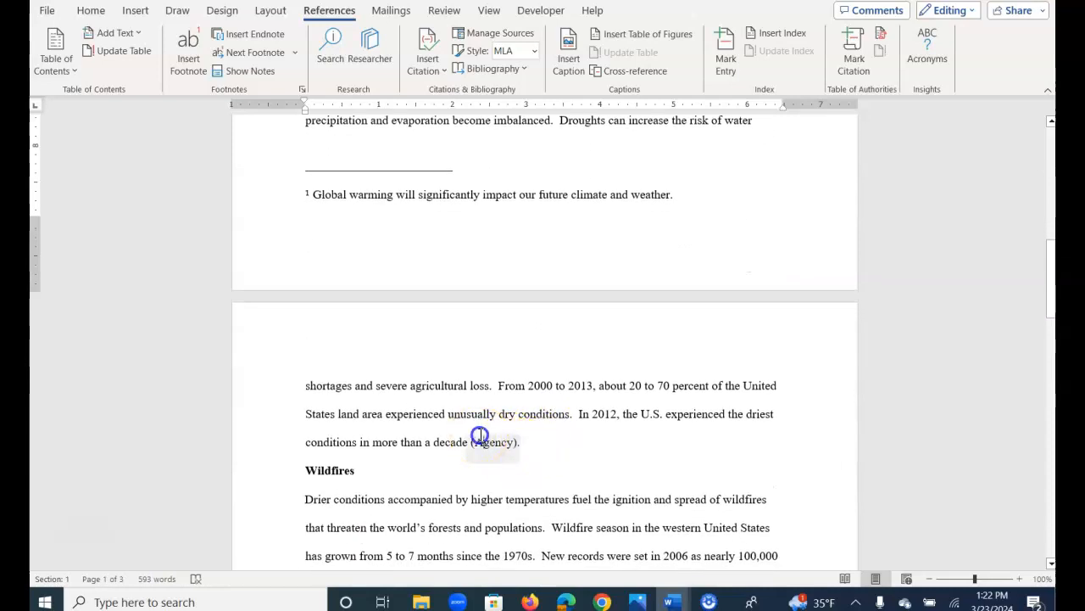
left_click(526, 450)
left_click(430, 497)
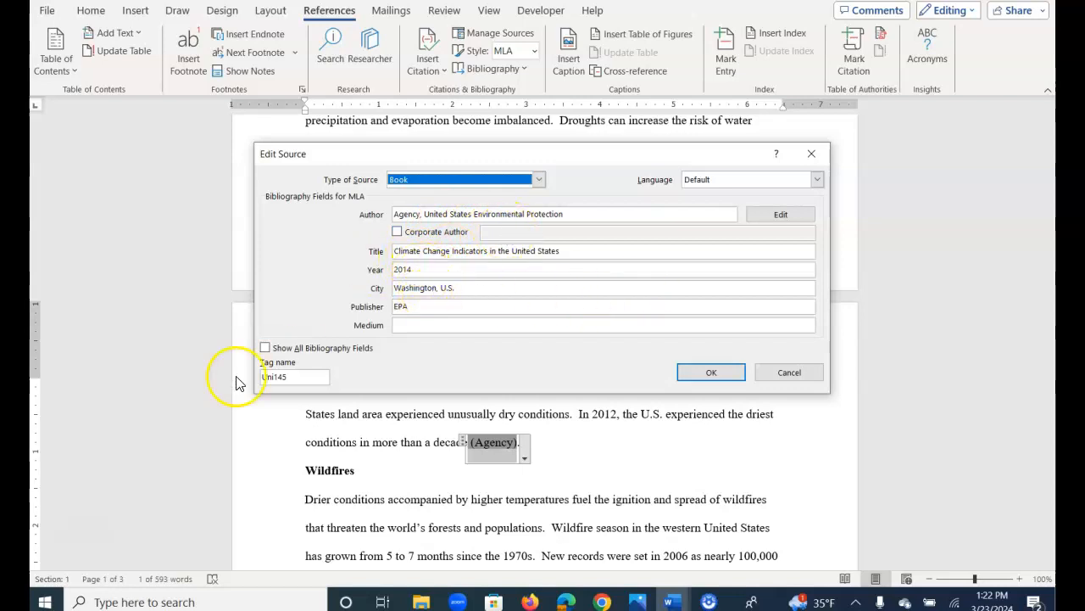
left_click(266, 348)
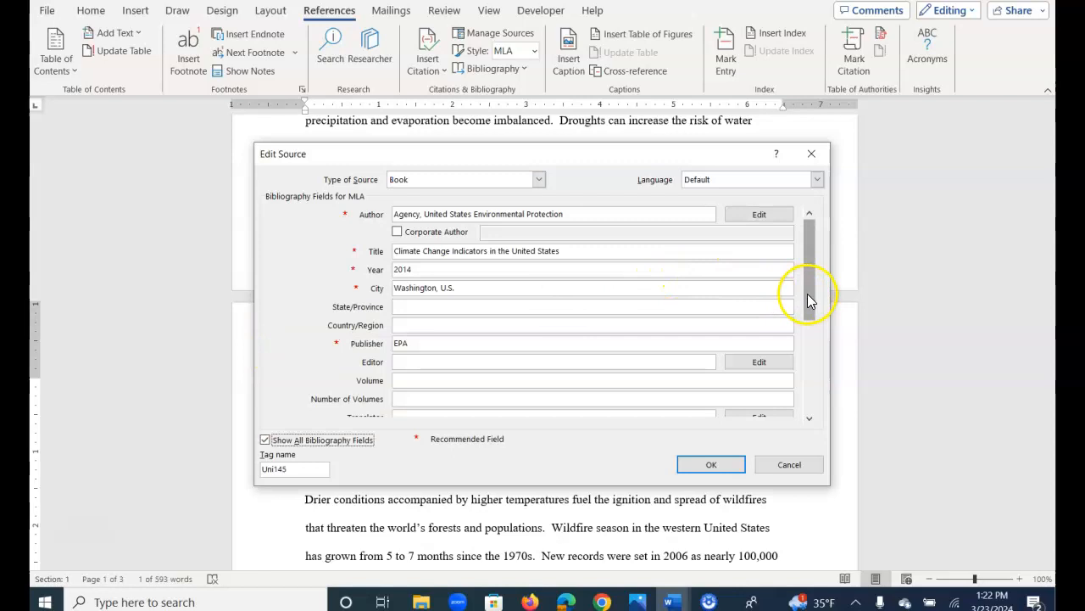
left_click_drag(810, 330, 808, 336)
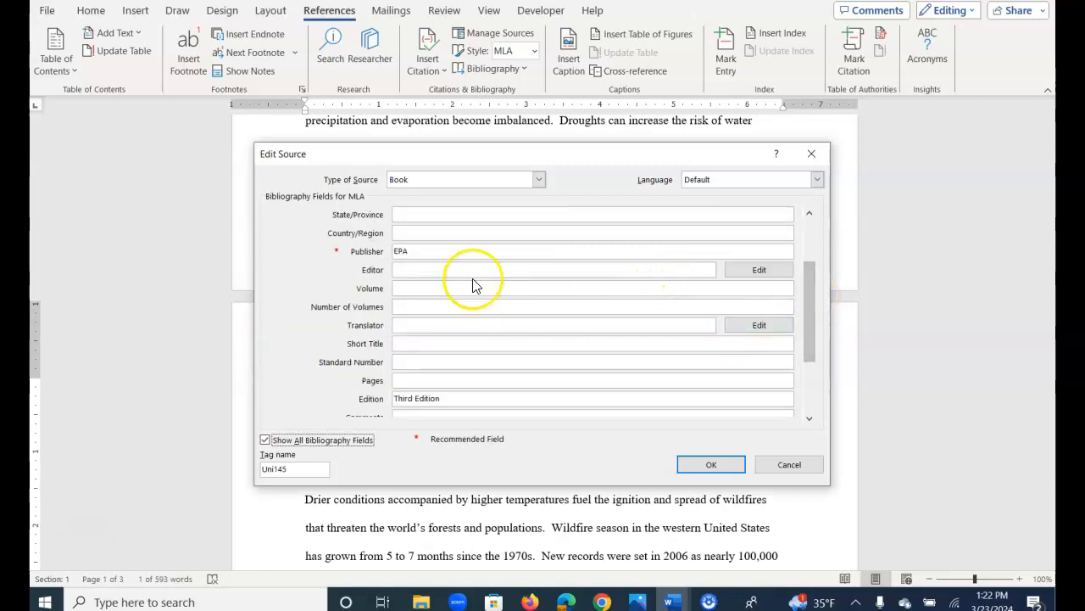
left_click_drag(812, 354, 813, 387)
left_click(705, 464)
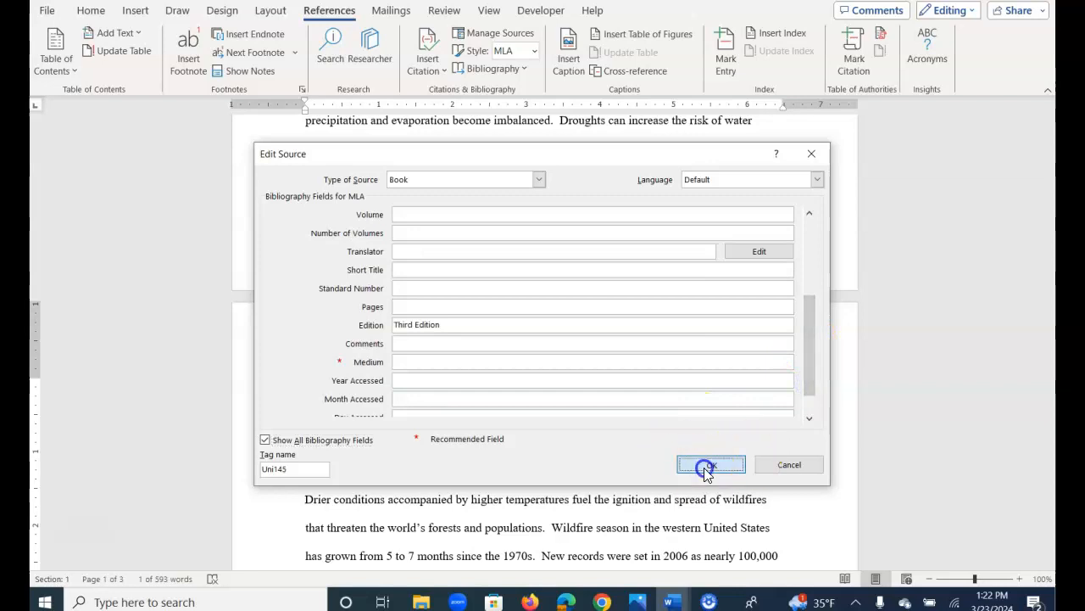
Examine all bibliography fields of the Web site source behind the "(NASA)" citation at the end of the paper.
scroll(649, 485, "down", 5)
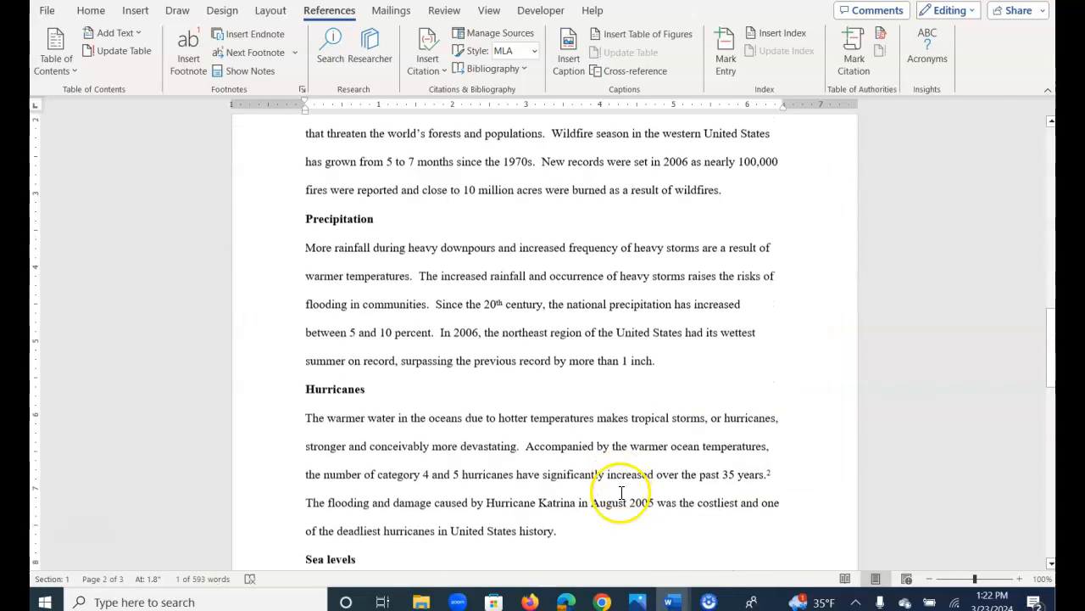
scroll(623, 490, "down", 7)
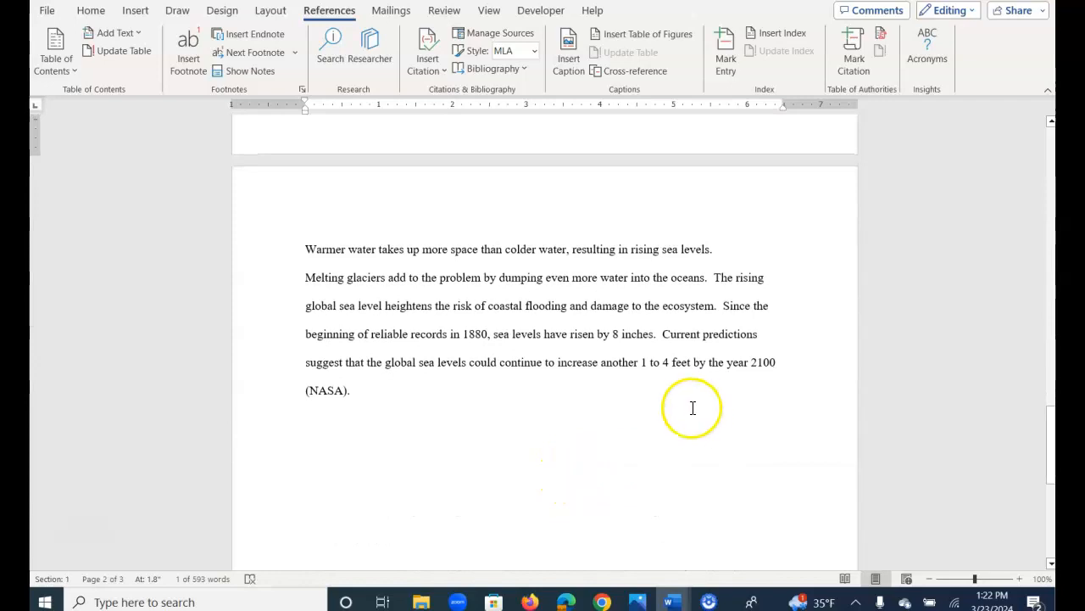
left_click(346, 397)
right_click(349, 399)
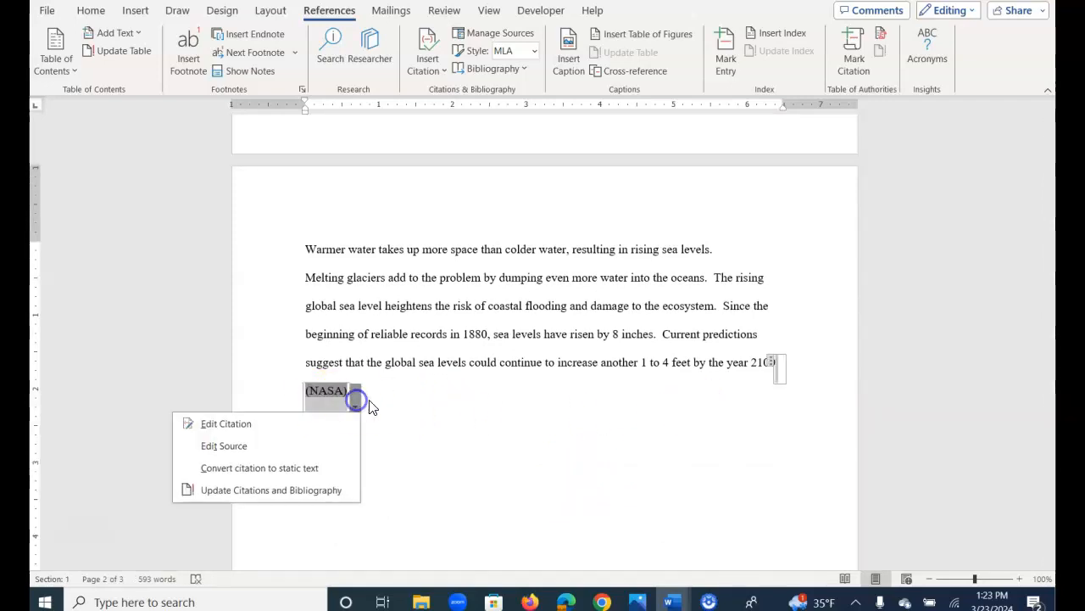
left_click(296, 445)
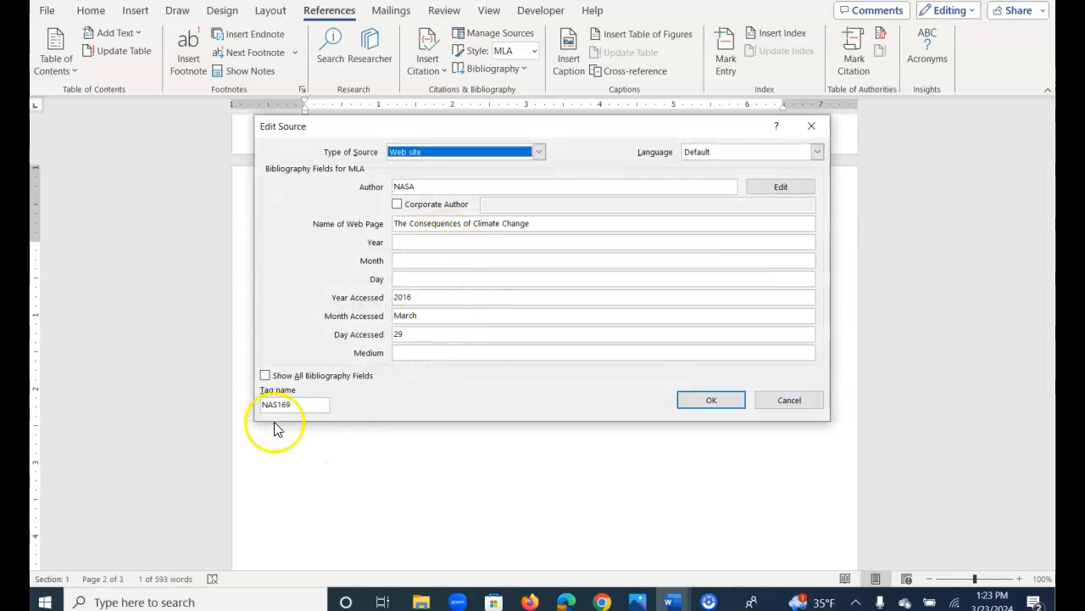
left_click(265, 375)
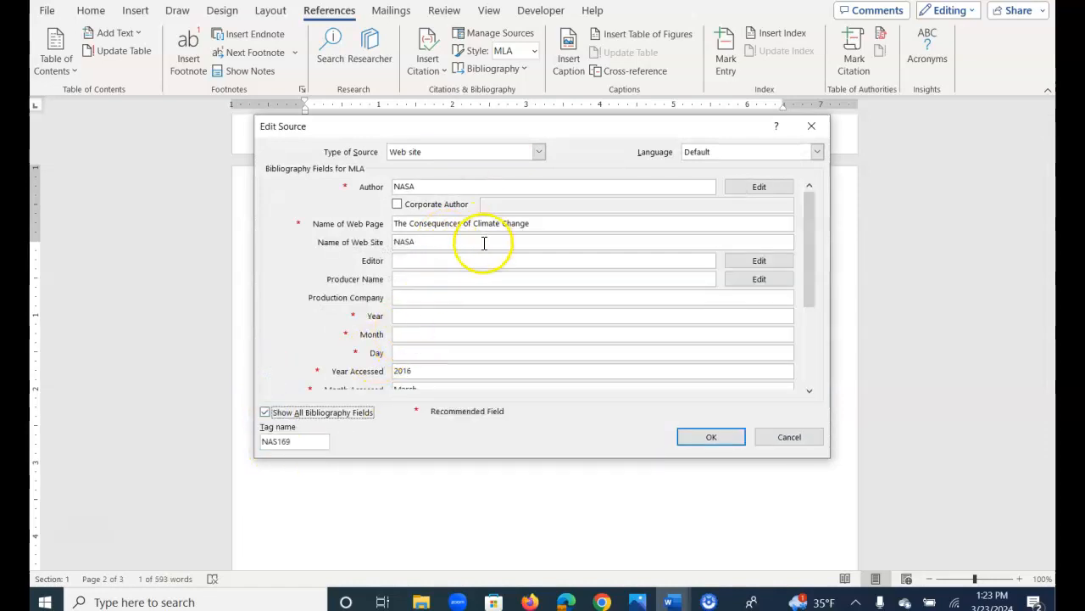
left_click(729, 441)
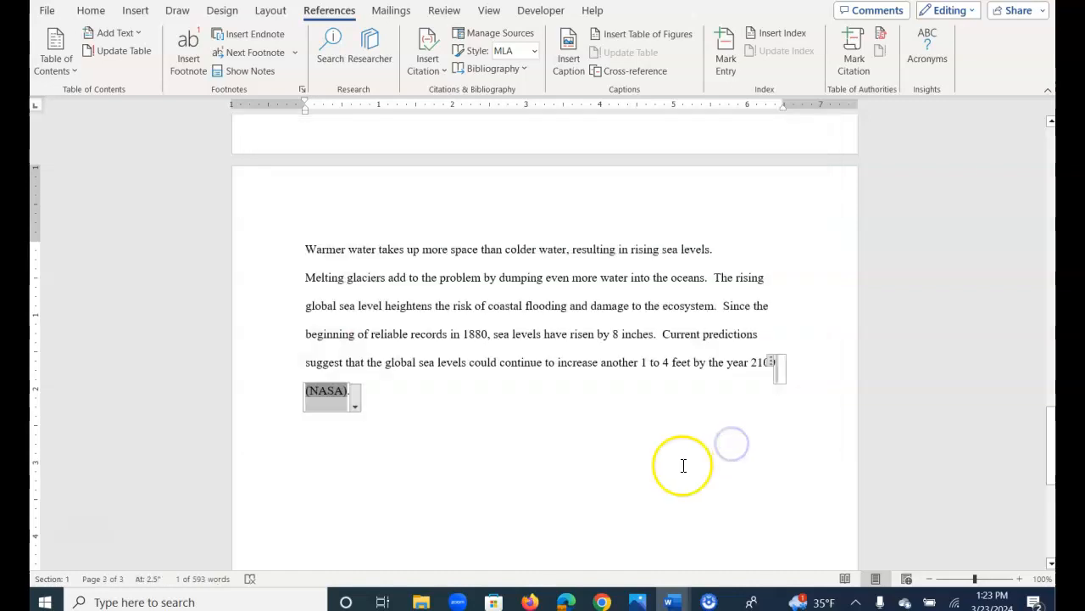
Cite the existing NASA source "The Consequences of Climate Change" after "2005 and 2010" at the end of the Heat waves paragraph.
left_click(639, 344)
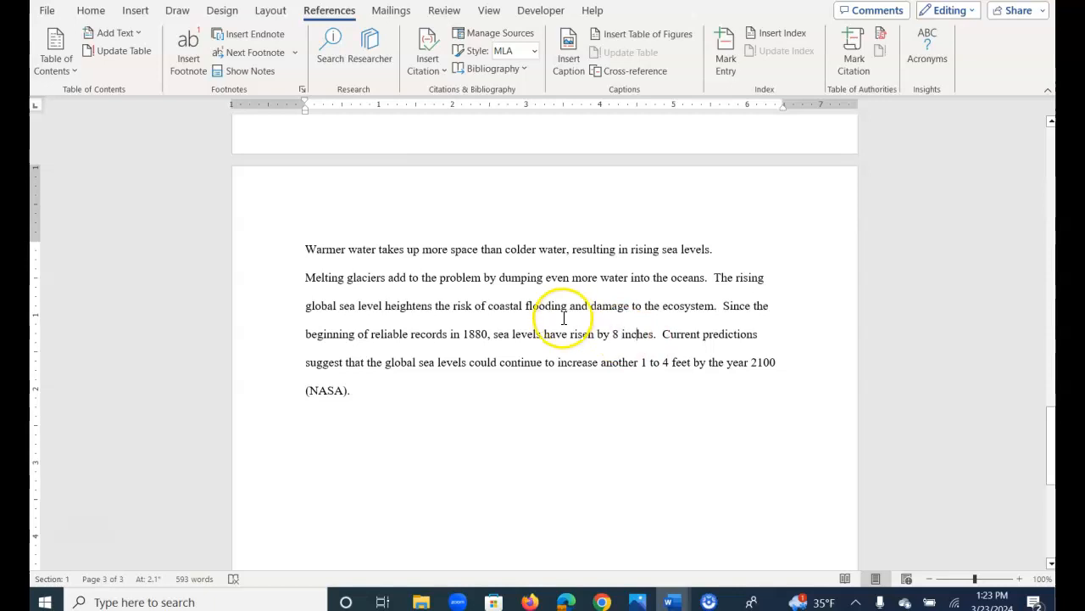
scroll(564, 324, "up", 3)
scroll(564, 323, "up", 10)
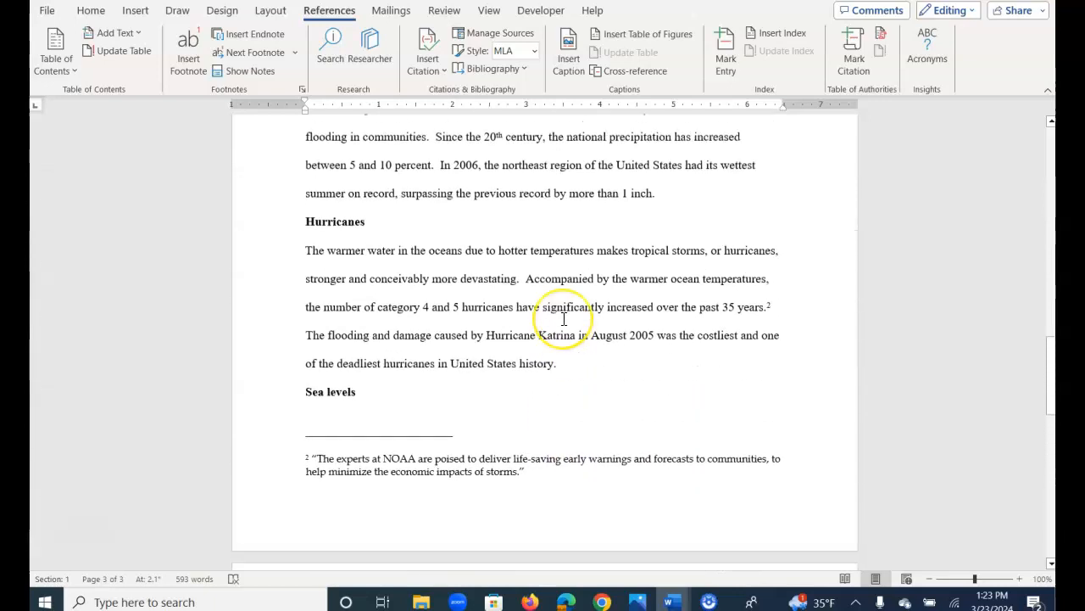
scroll(564, 318, "up", 10)
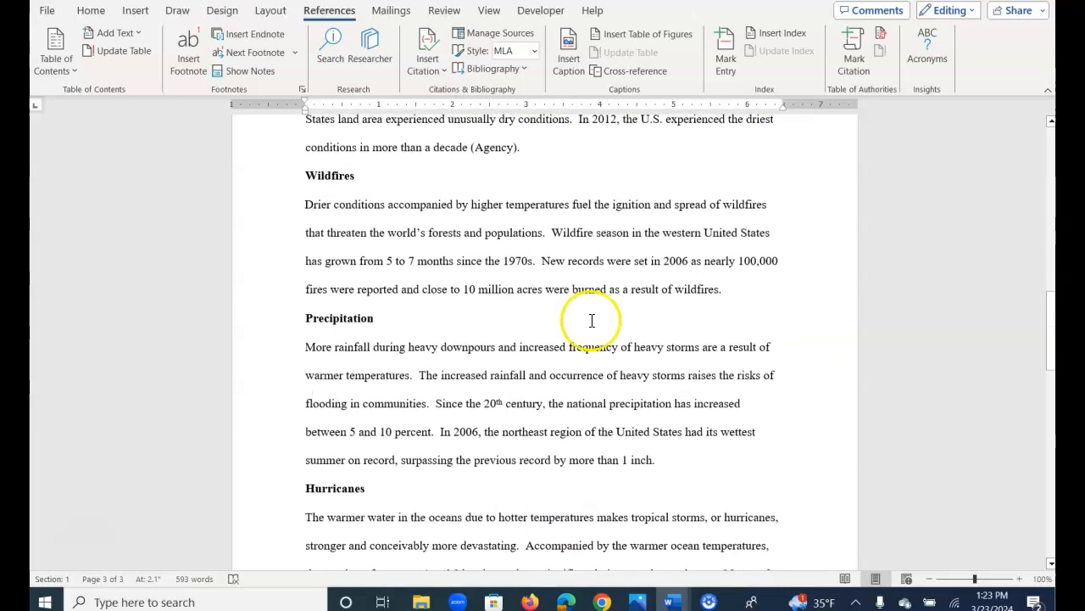
scroll(579, 327, "up", 8)
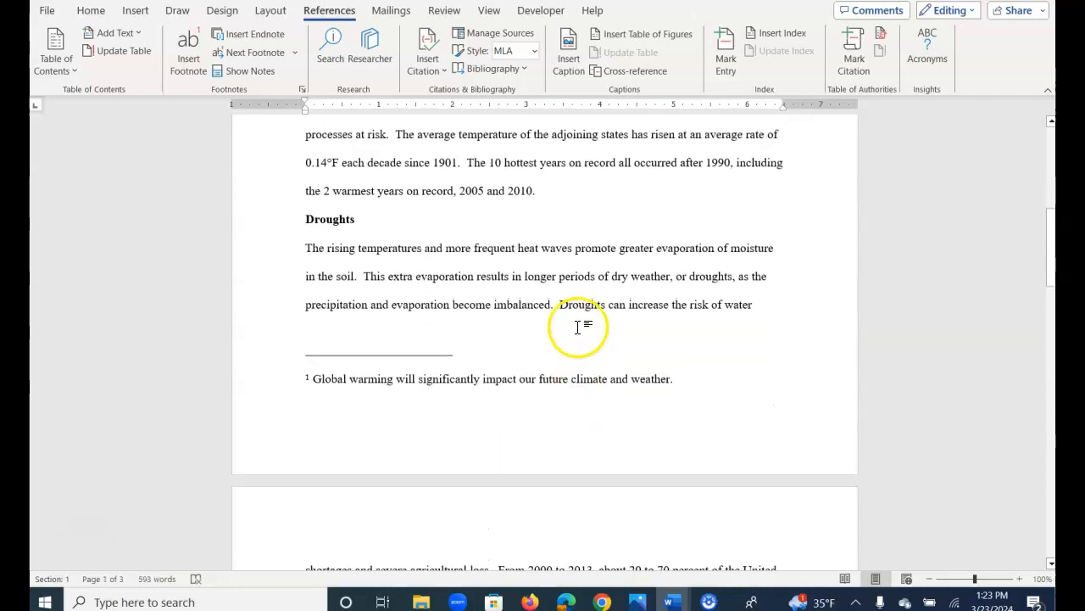
scroll(582, 324, "up", 5)
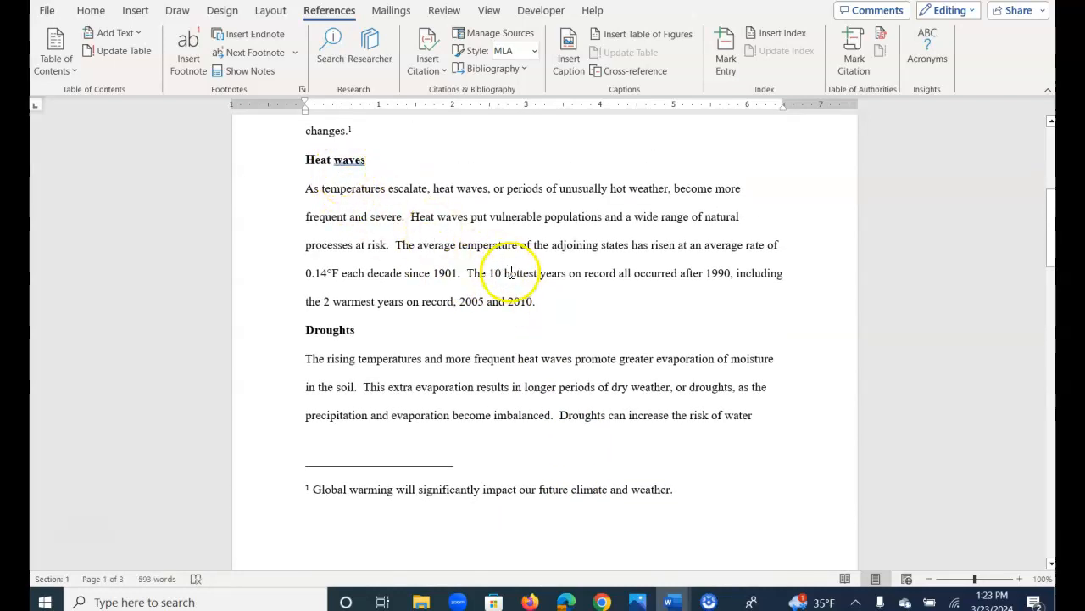
left_click(533, 305)
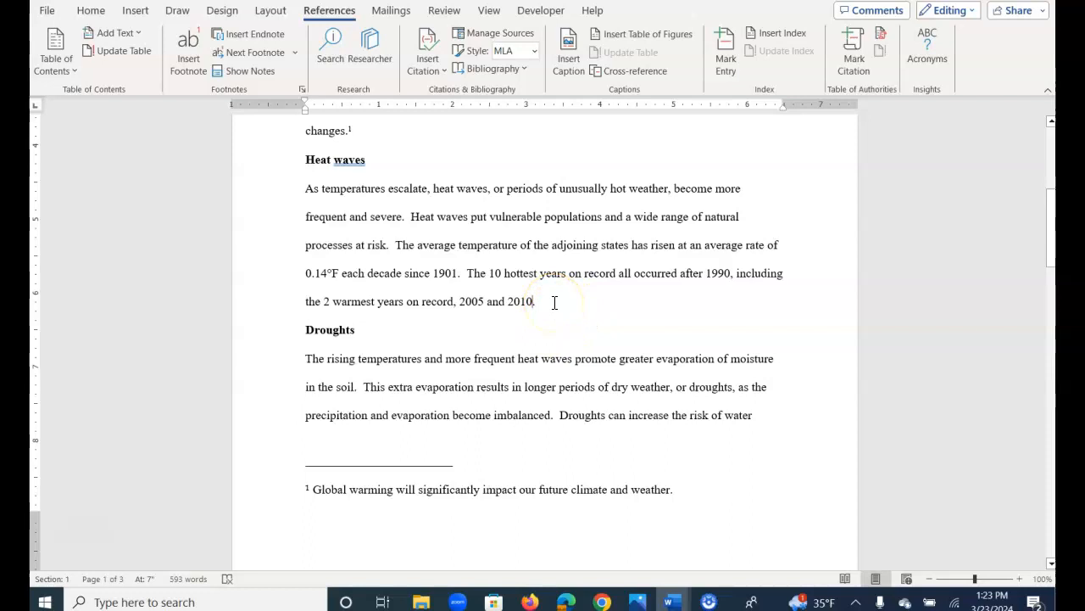
left_click(429, 70)
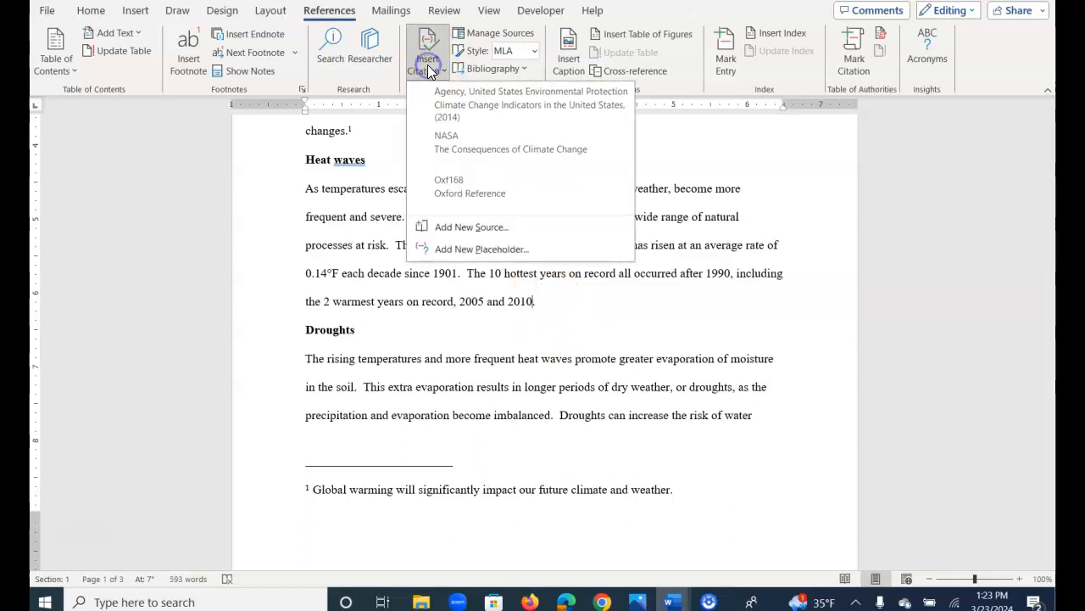
left_click(472, 150)
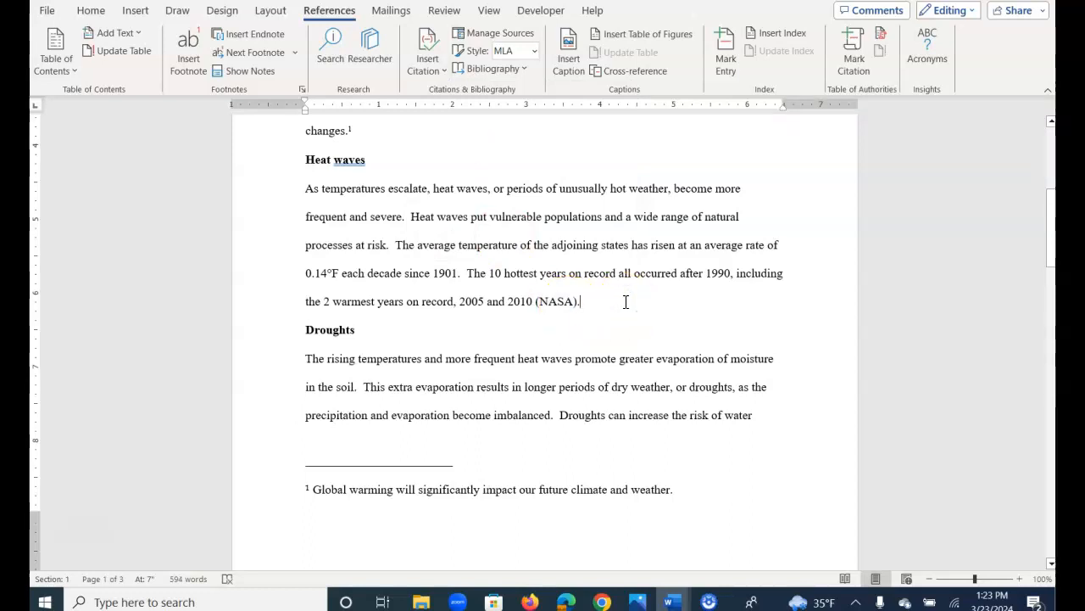
Insert a page break at the very end of the document, after the final "(NASA)" citation.
key("ctrl+End")
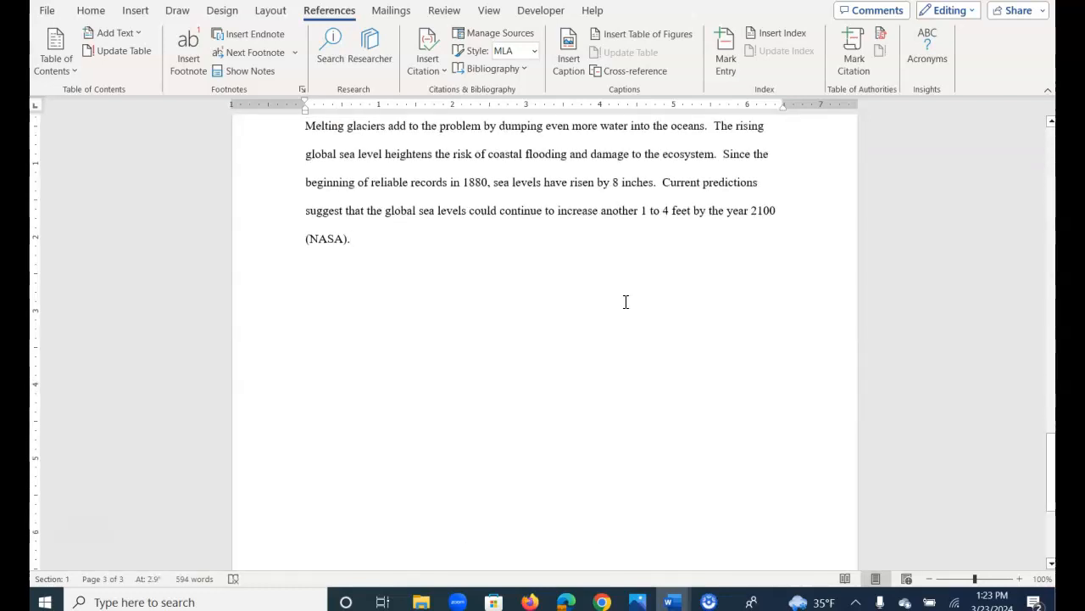
left_click(135, 10)
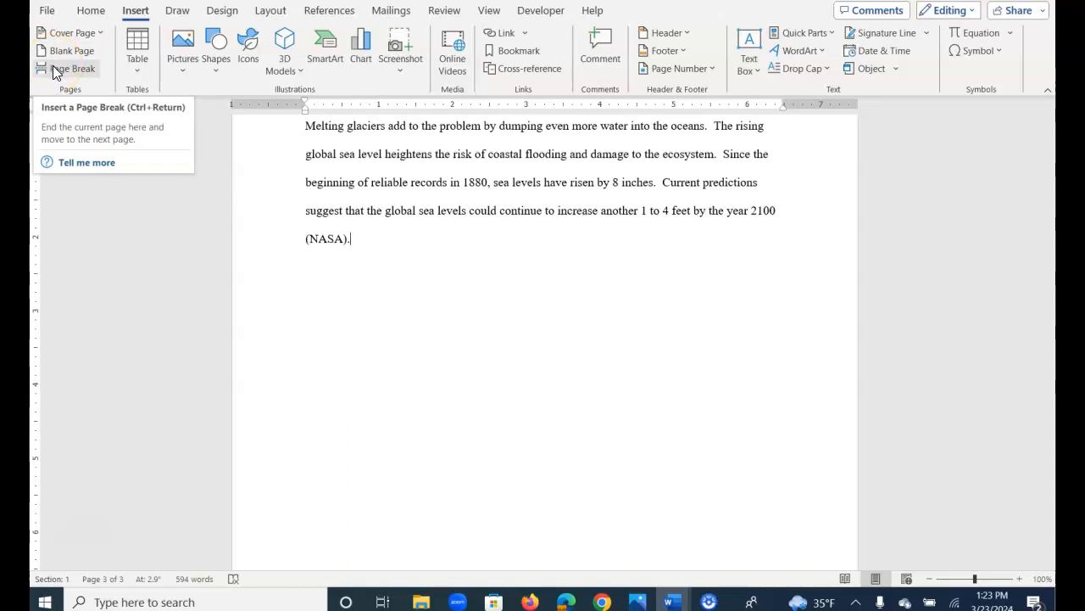
left_click(54, 72)
left_click(54, 71)
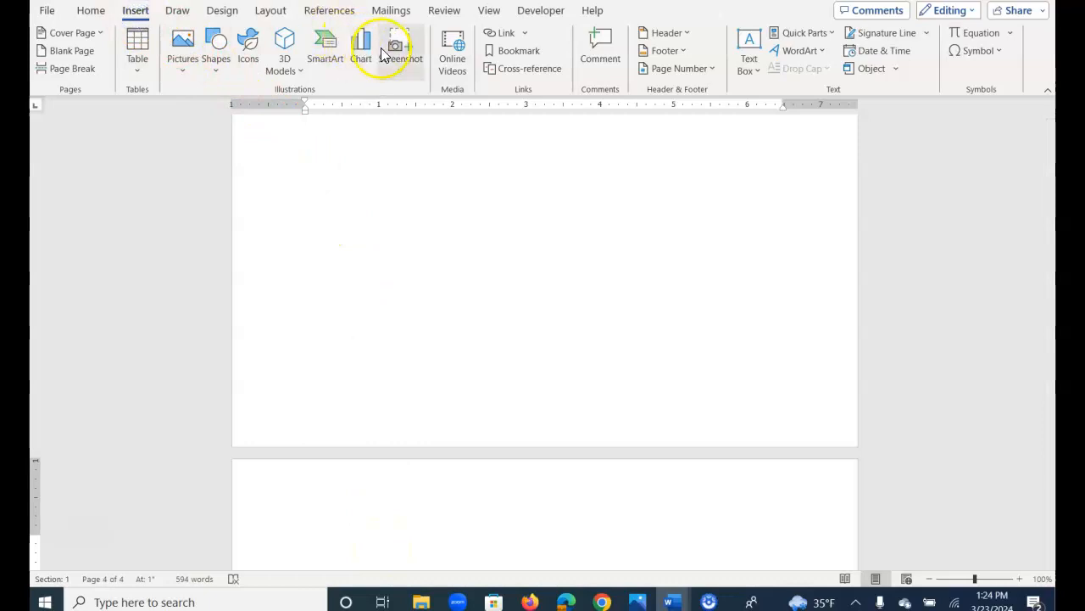
Insert the built-in Works Cited bibliography on the new page at the end of the document.
left_click(319, 12)
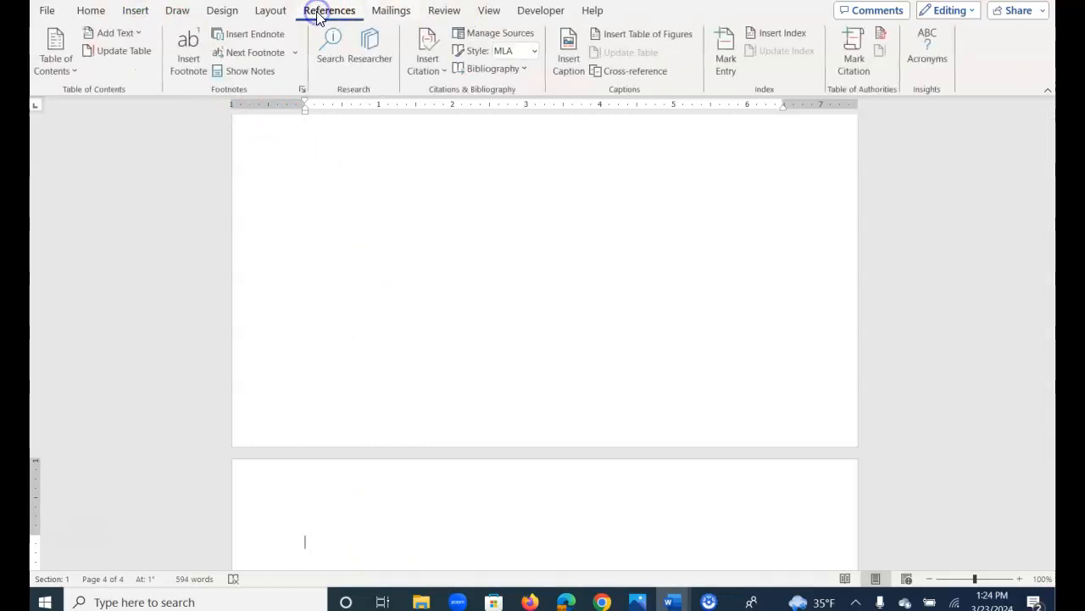
left_click(517, 68)
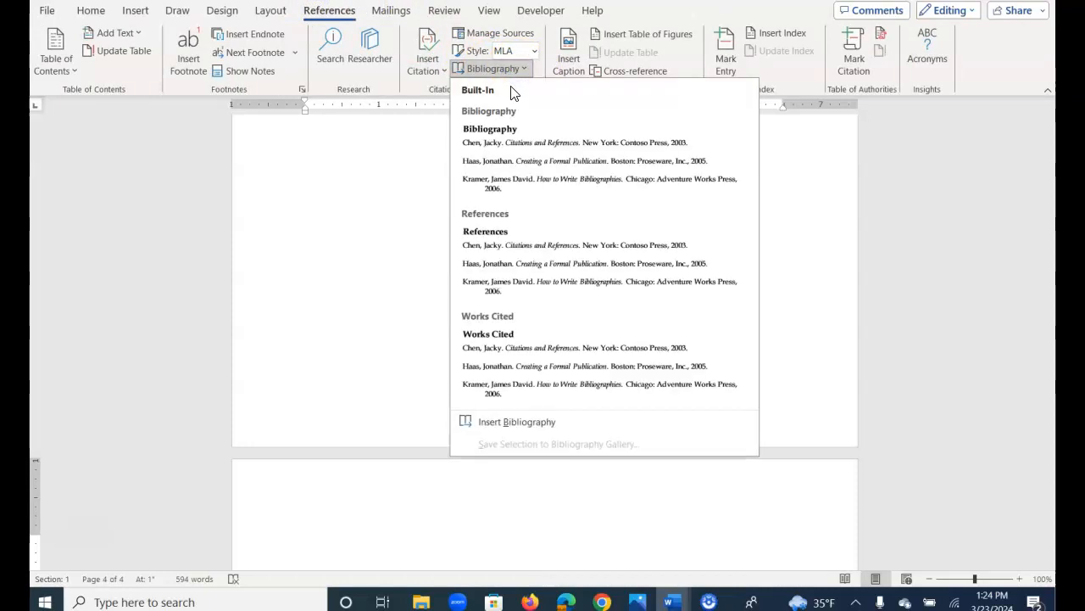
left_click(525, 151)
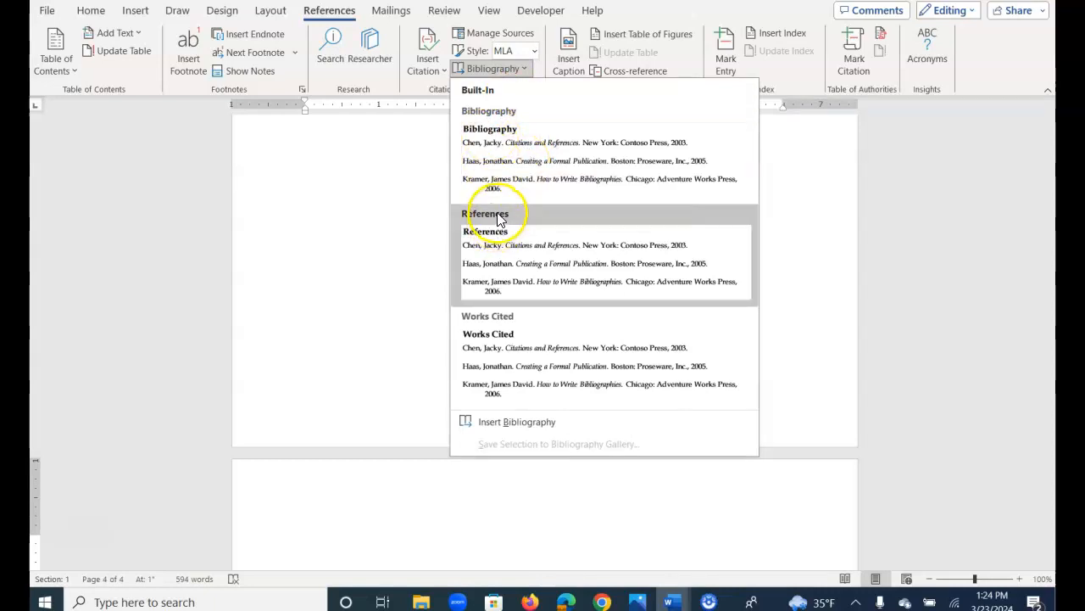
left_click(523, 351)
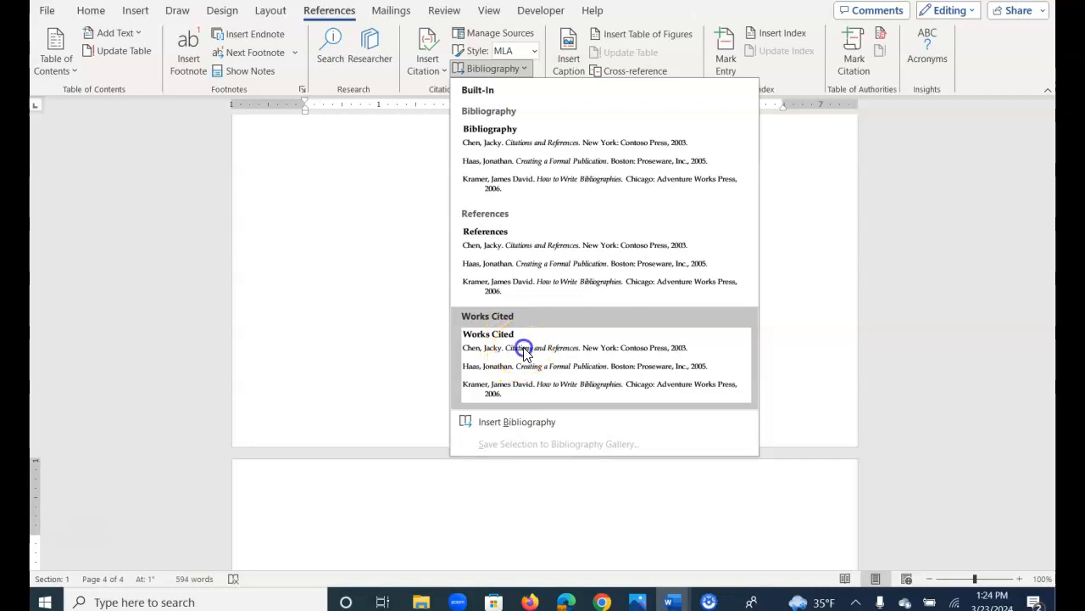
scroll(509, 356, "up", 5)
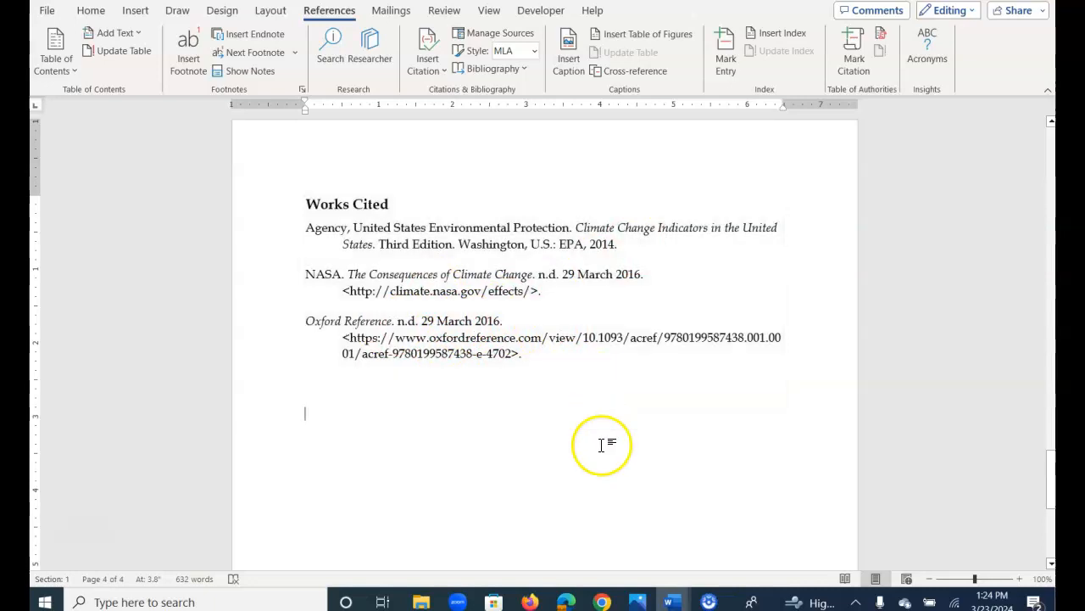
Add the built-in Blank header to the document, starting from the page that contains the Wildfires section.
scroll(598, 457, "up", 5)
left_click(571, 495)
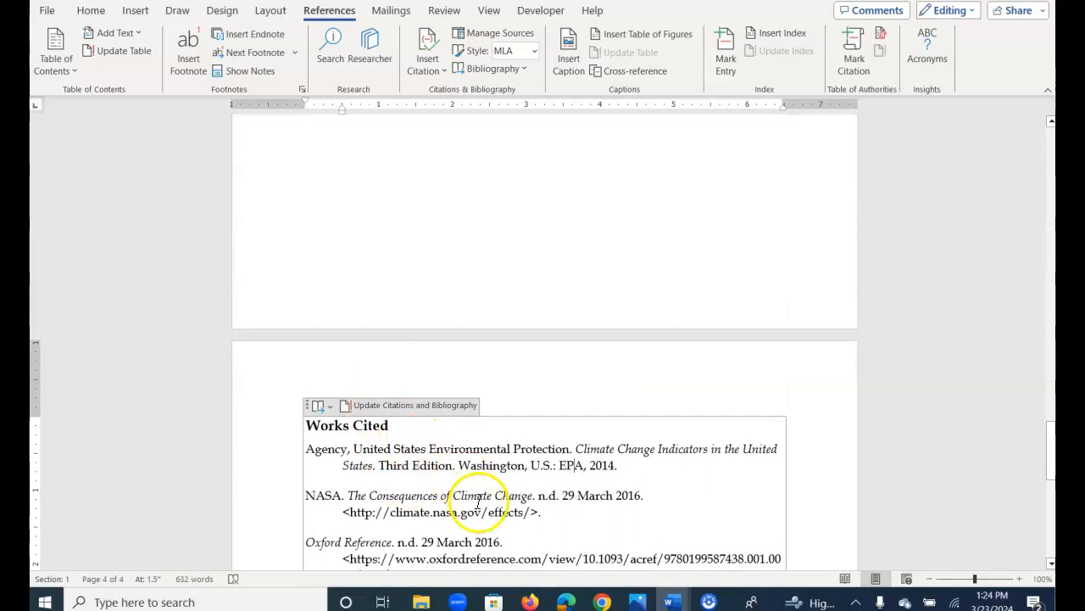
scroll(512, 252, "up", 6)
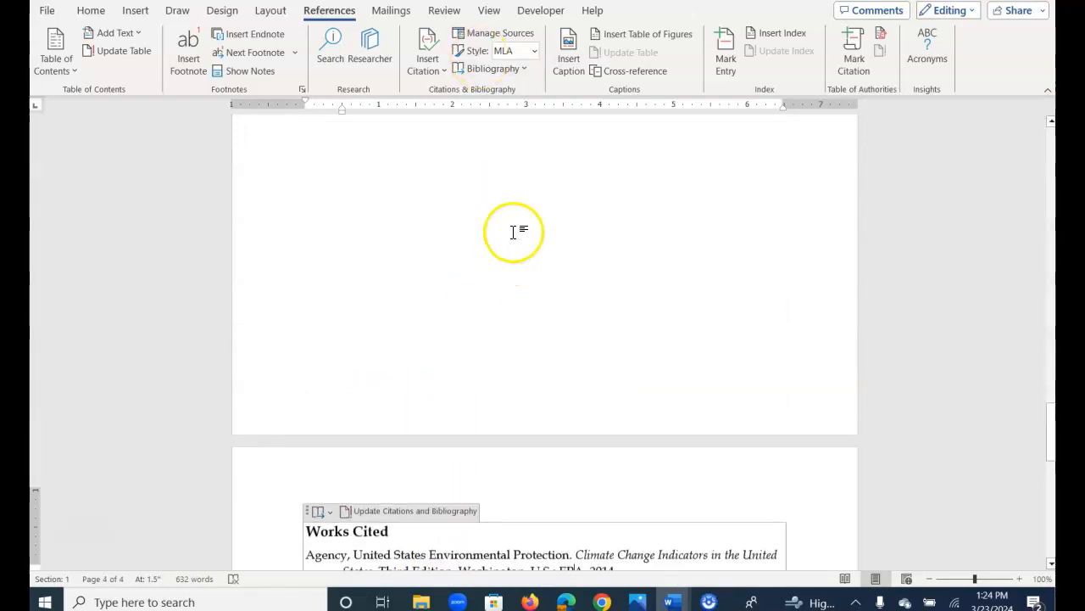
scroll(531, 271, "up", 15)
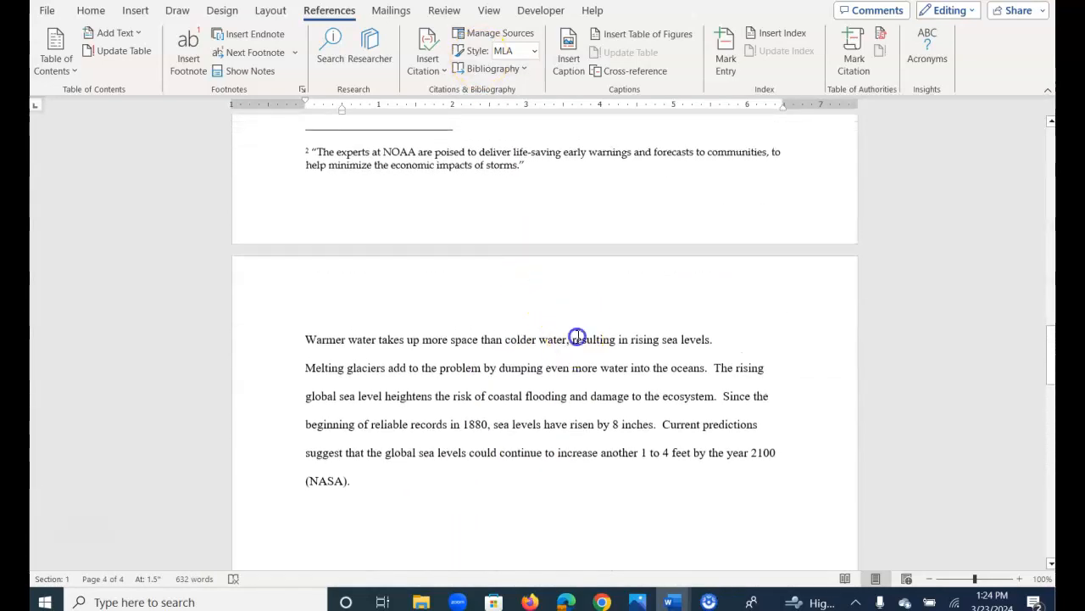
scroll(554, 307, "up", 1)
left_click(556, 337)
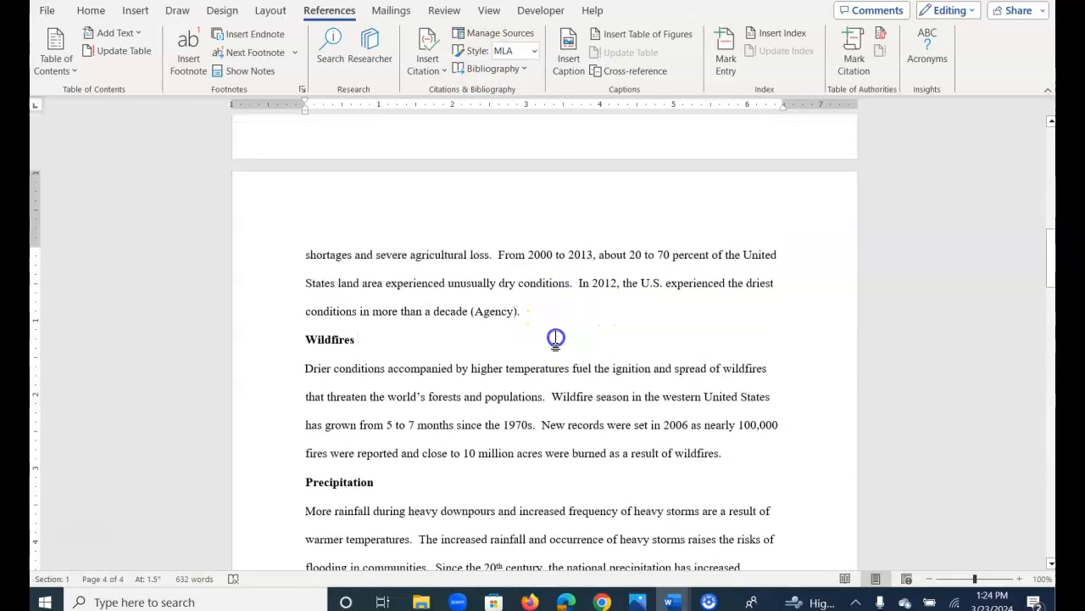
left_click(563, 390)
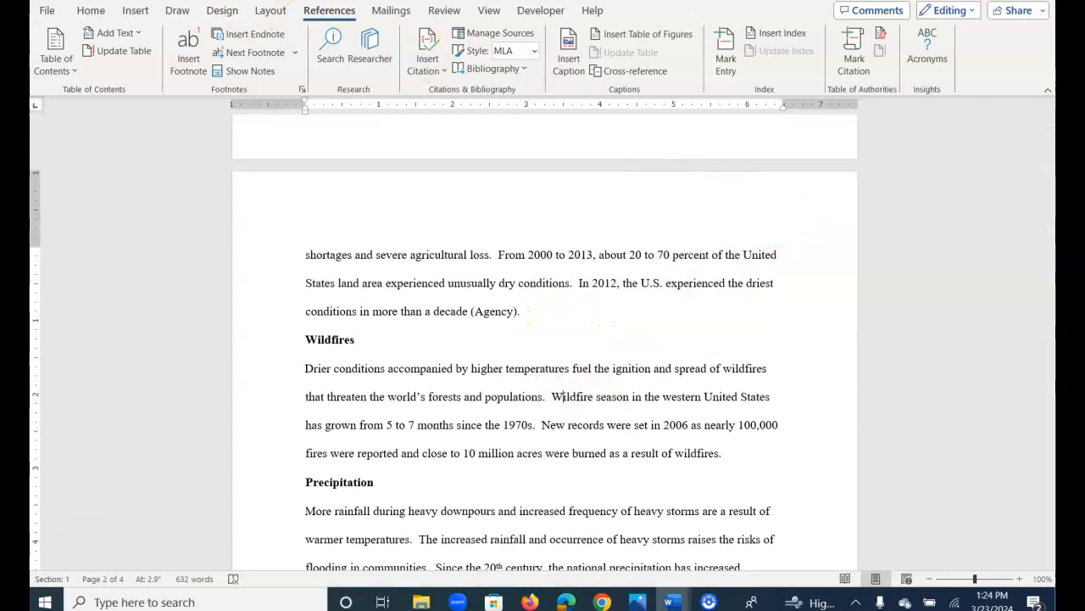
left_click(135, 10)
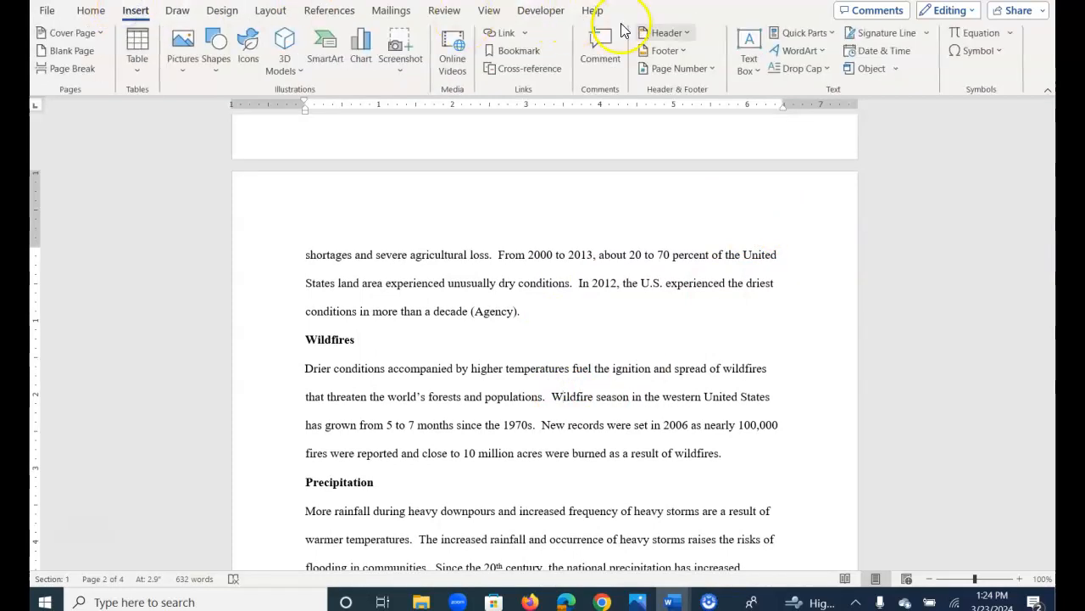
left_click(659, 32)
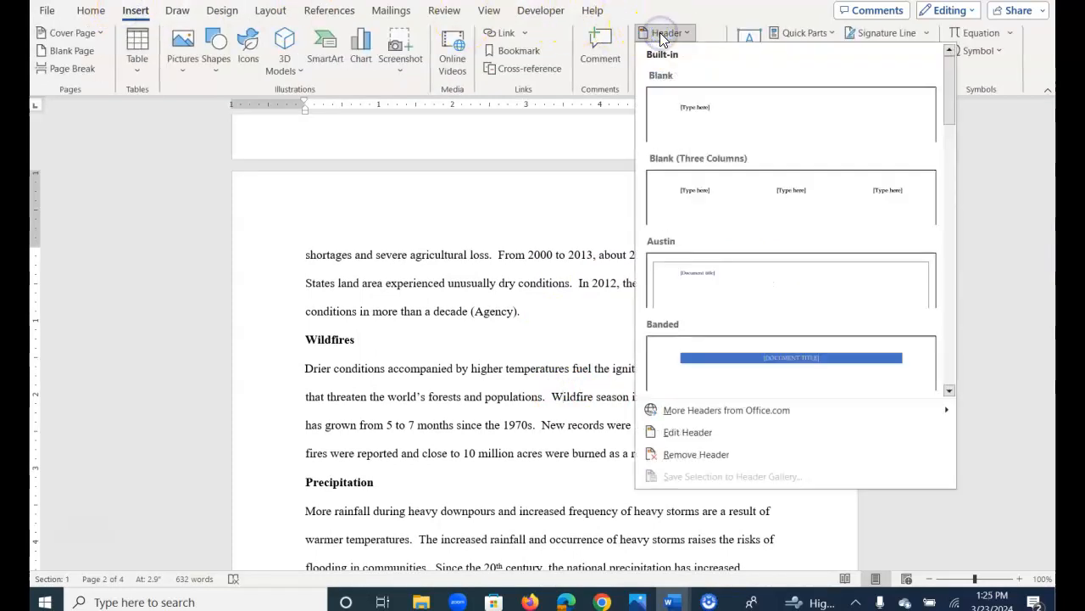
left_click(695, 108)
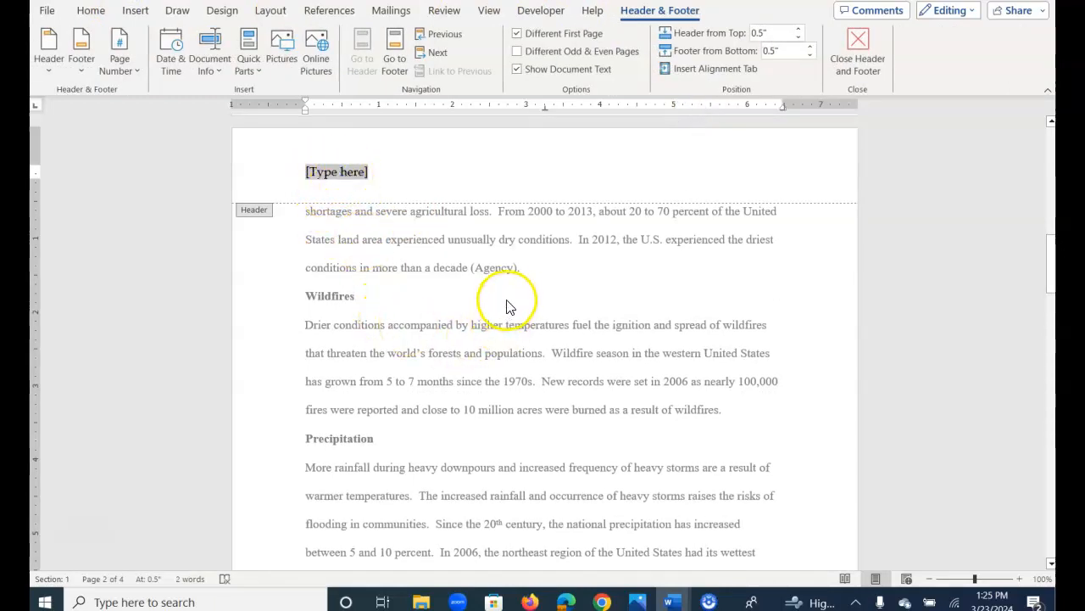
Right-align the header placeholder on page 2 and replace it with the author's last name followed by a space.
double_click(543, 271)
double_click(418, 171)
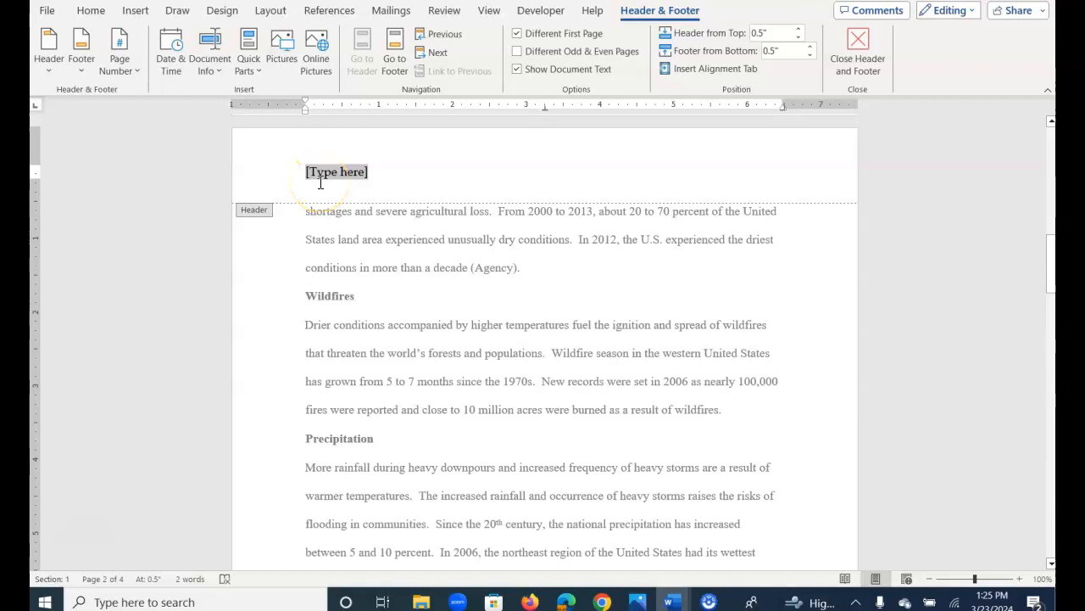
key("ctrl+r")
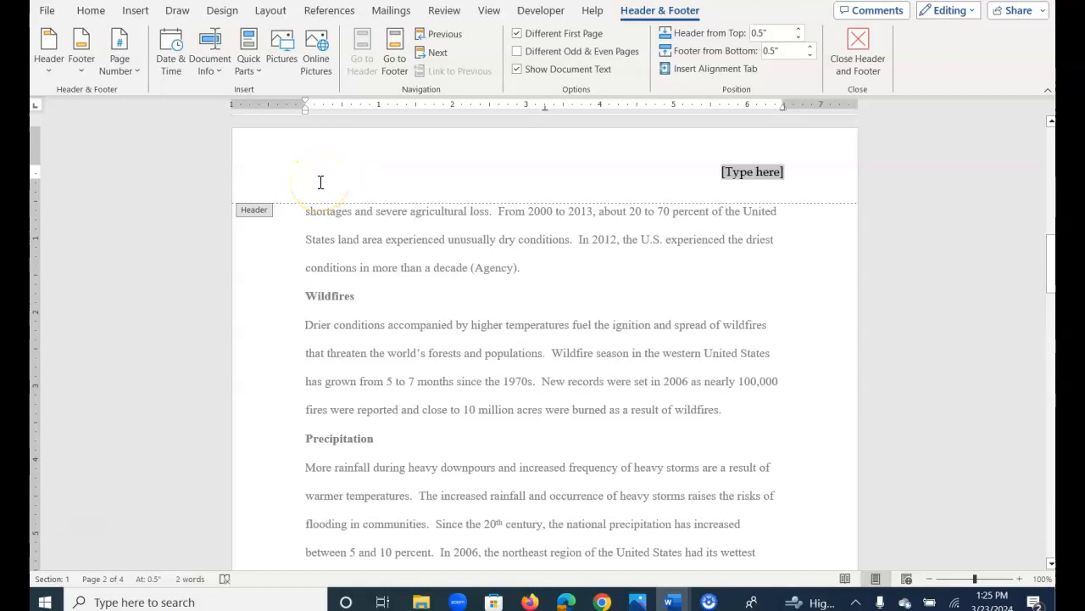
type("Tetrault")
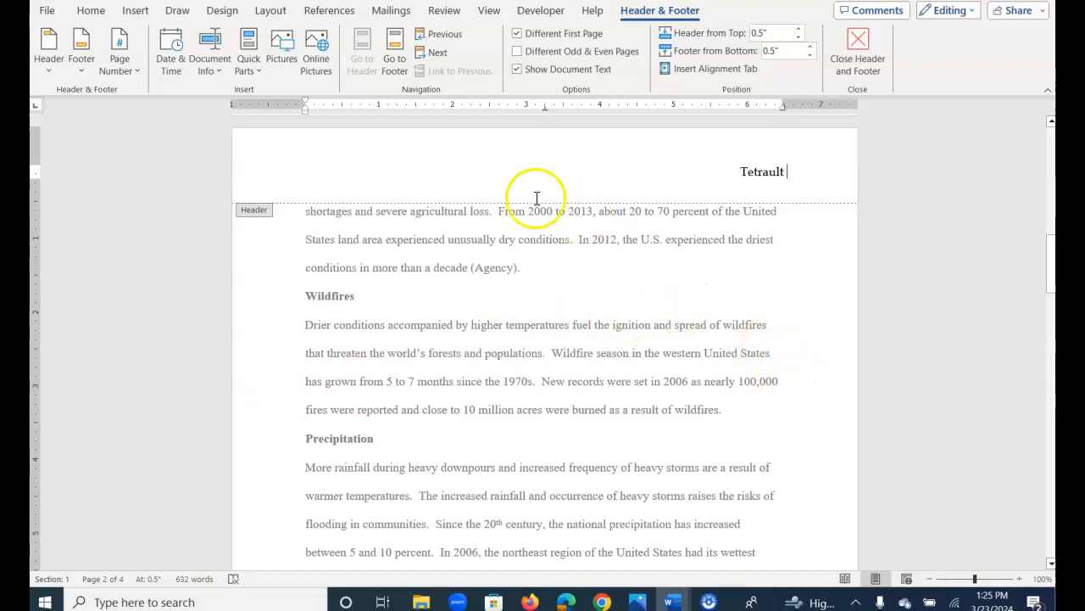
Insert a Plain Number page number at the current position after the last name in the header, and return to the body text.
left_click(129, 70)
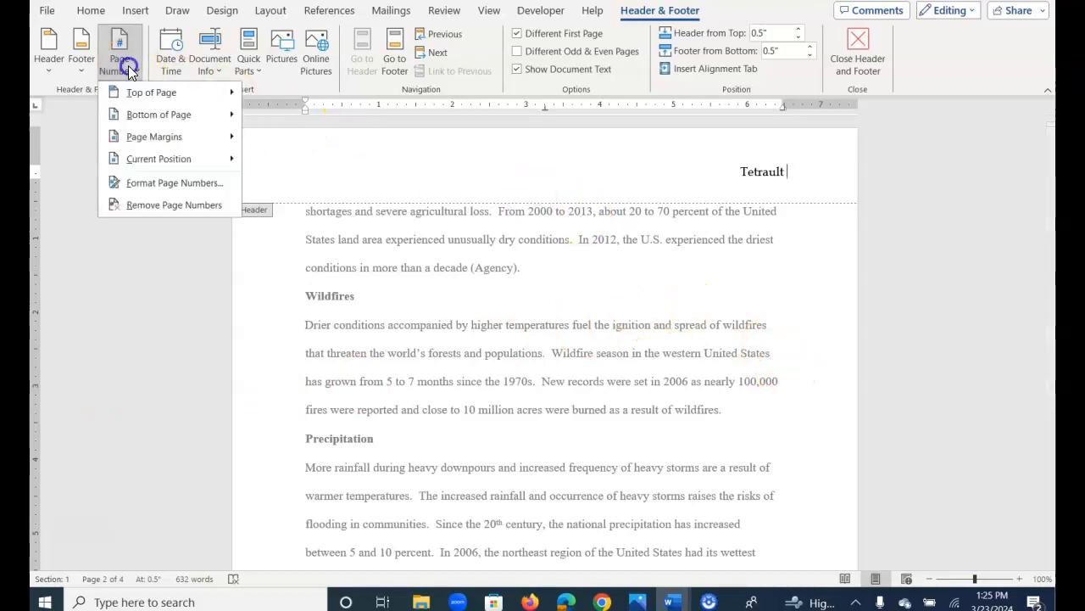
mouse_move(133, 157)
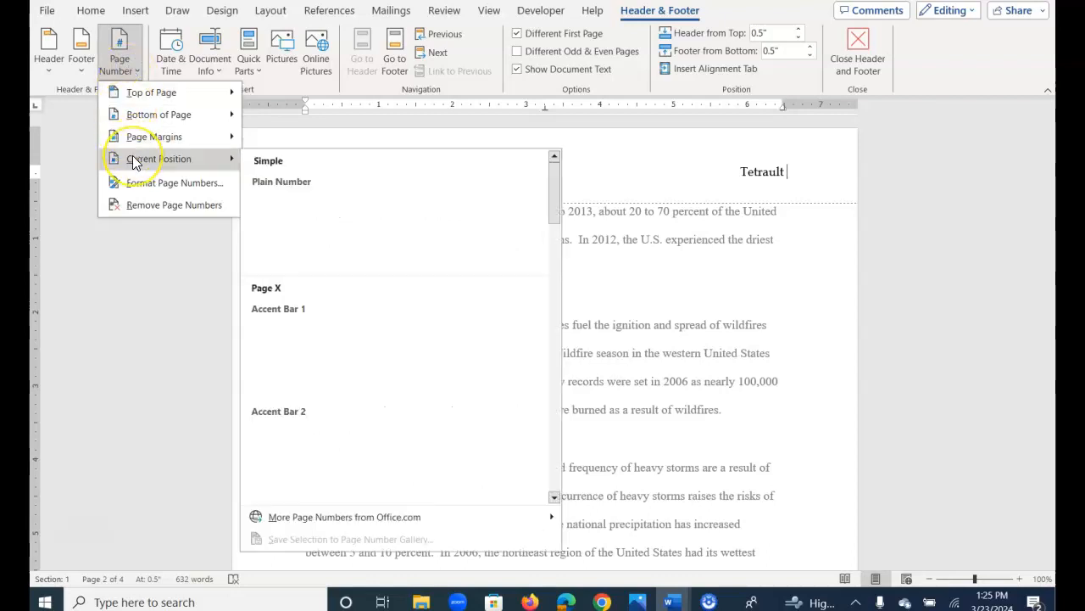
left_click(291, 219)
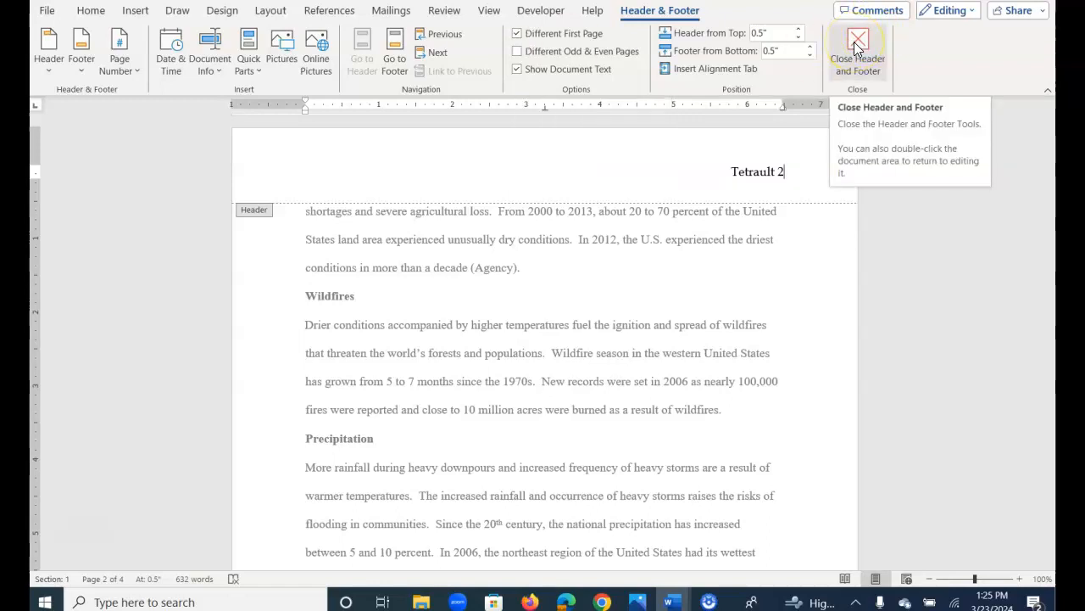
double_click(743, 278)
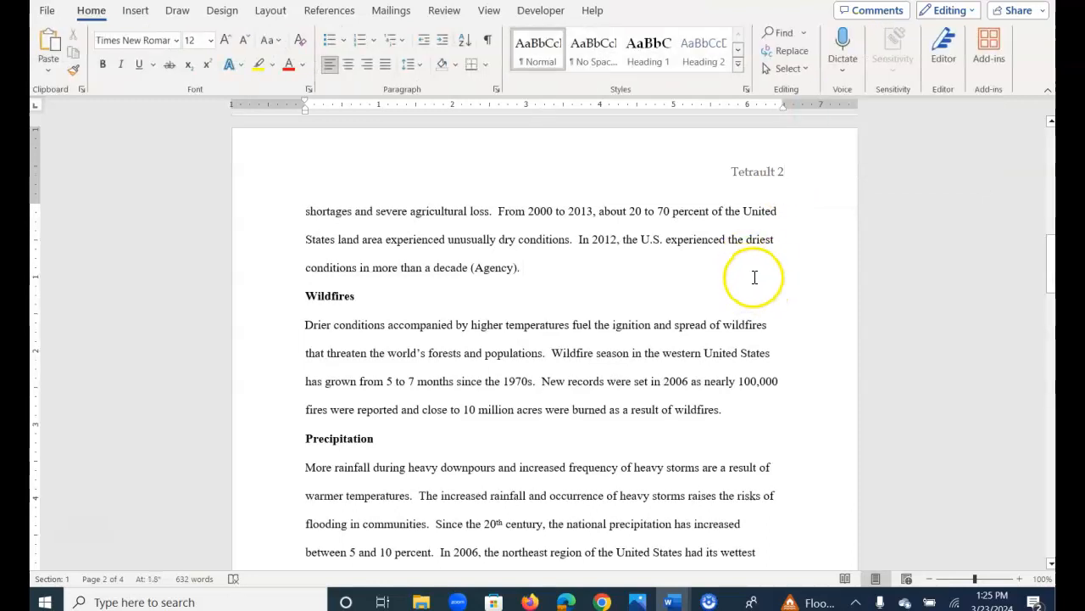
Check the header's last name and page number on each page, from the Works Cited page back to the title page.
scroll(775, 383, "down", 5)
scroll(777, 400, "down", 10)
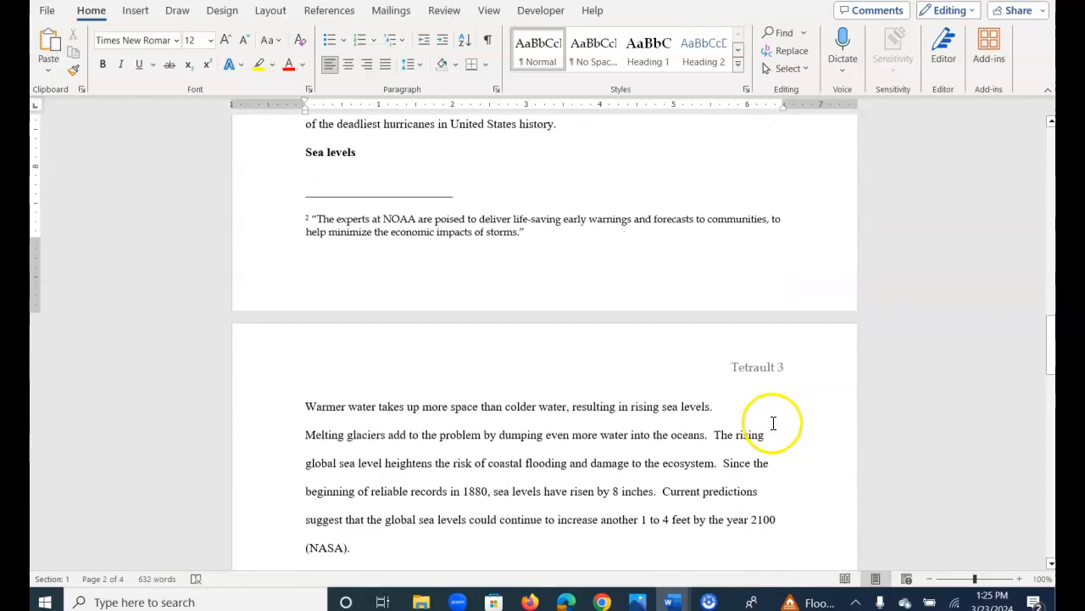
scroll(768, 441, "down", 5)
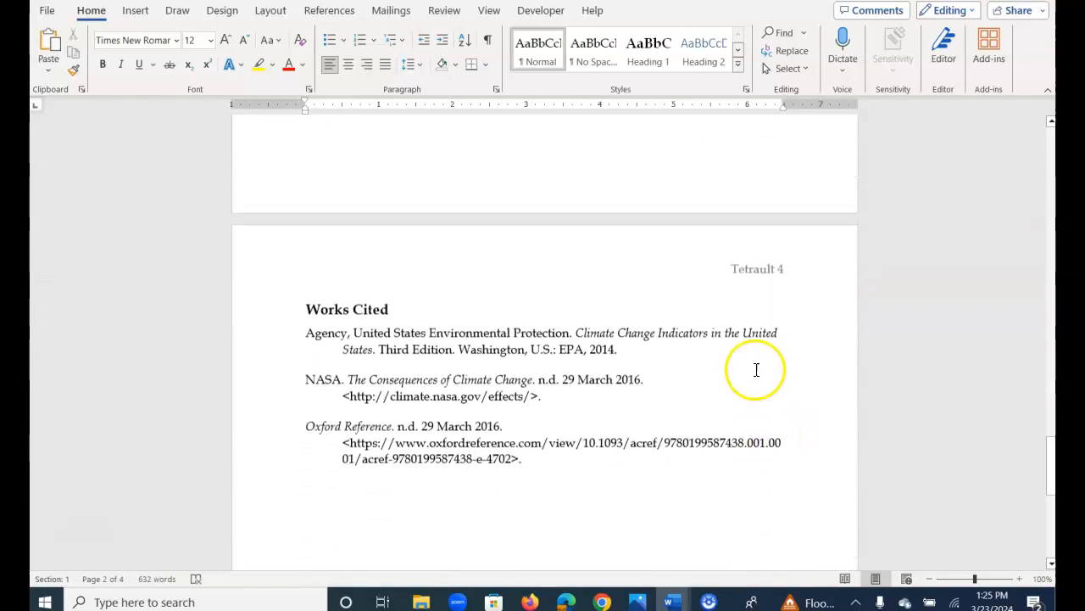
scroll(755, 369, "up", 3)
scroll(756, 370, "up", 20)
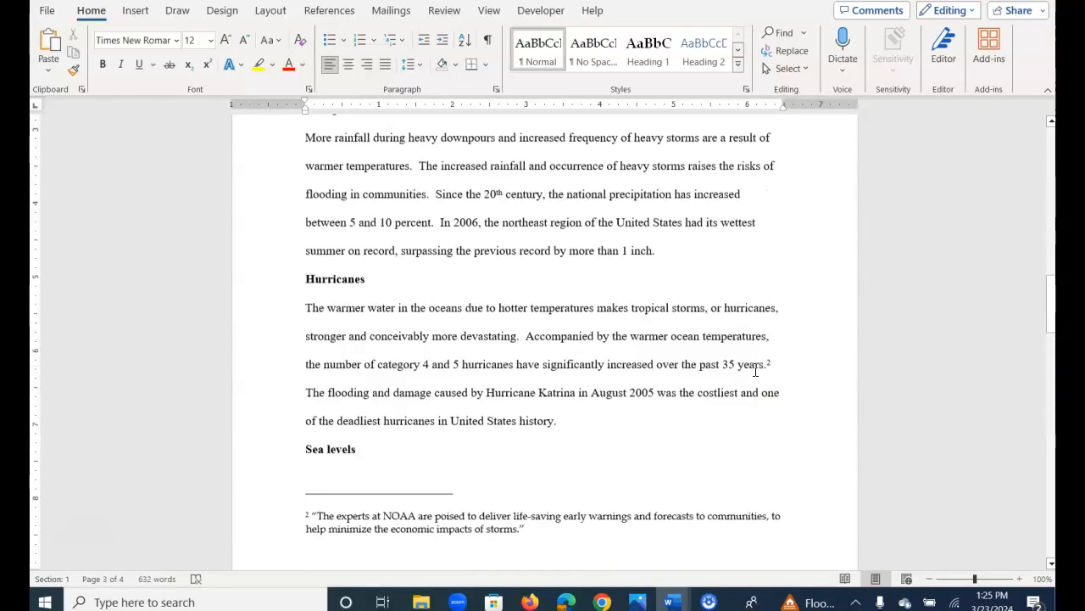
scroll(756, 370, "up", 4)
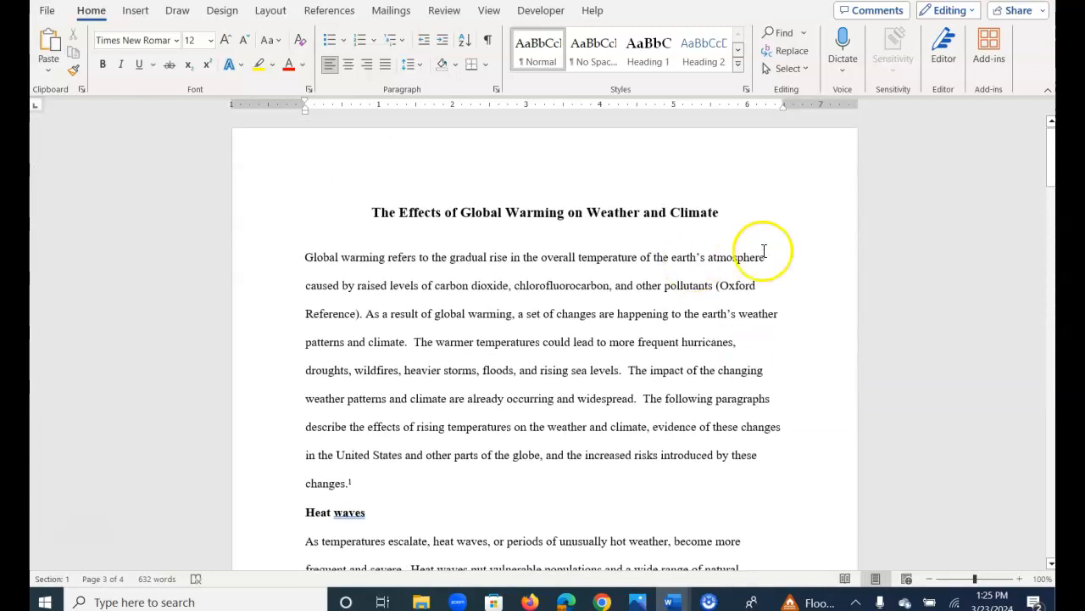